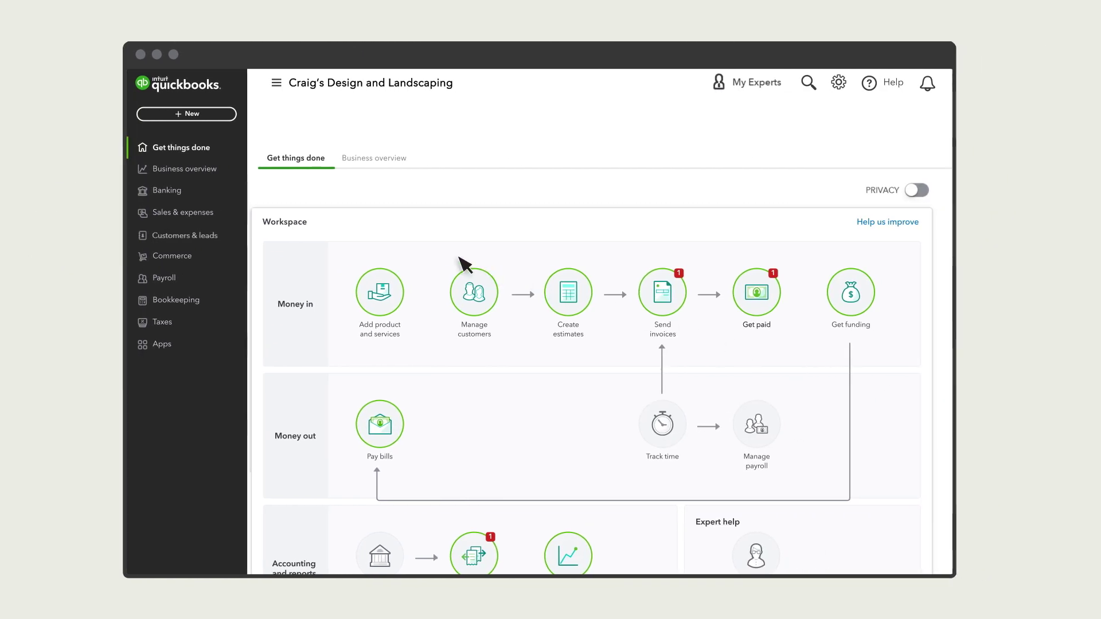
- Switch on Show Items table in the Bills and expenses settings, save, and return to the dashboard
{"action": "left_click", "coordinate": [839, 83]}
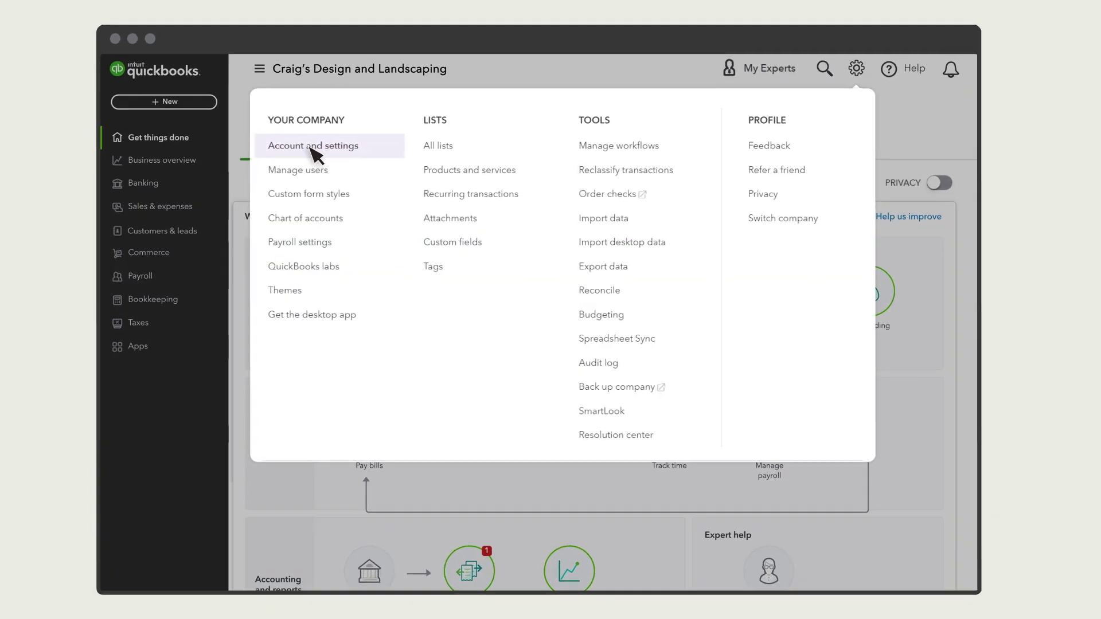
{"action": "left_click", "coordinate": [310, 147]}
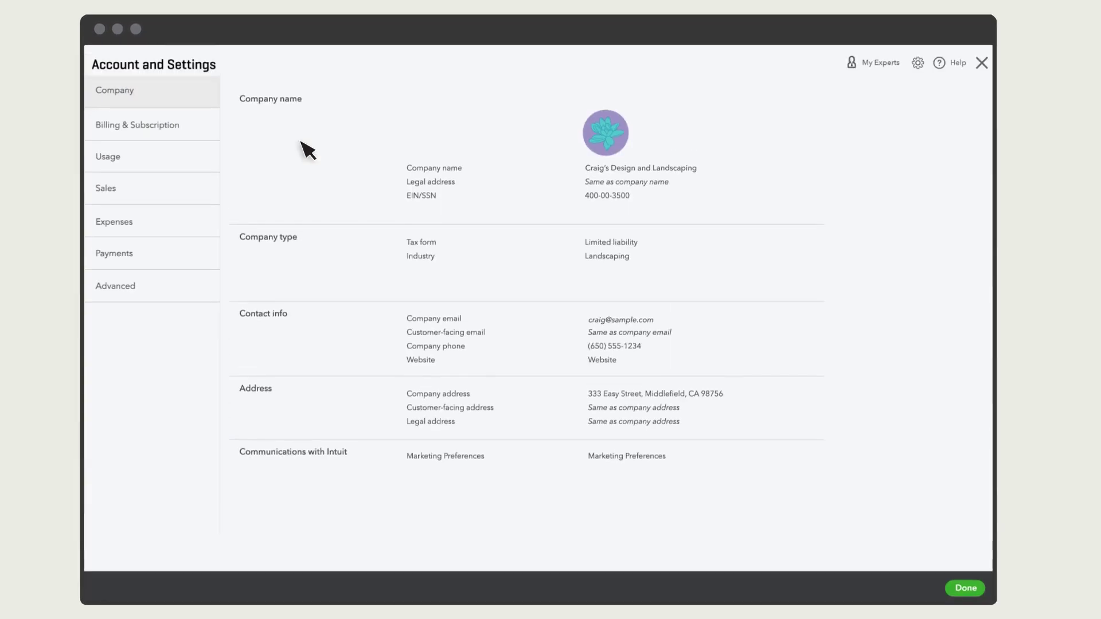
{"action": "left_click", "coordinate": [143, 224]}
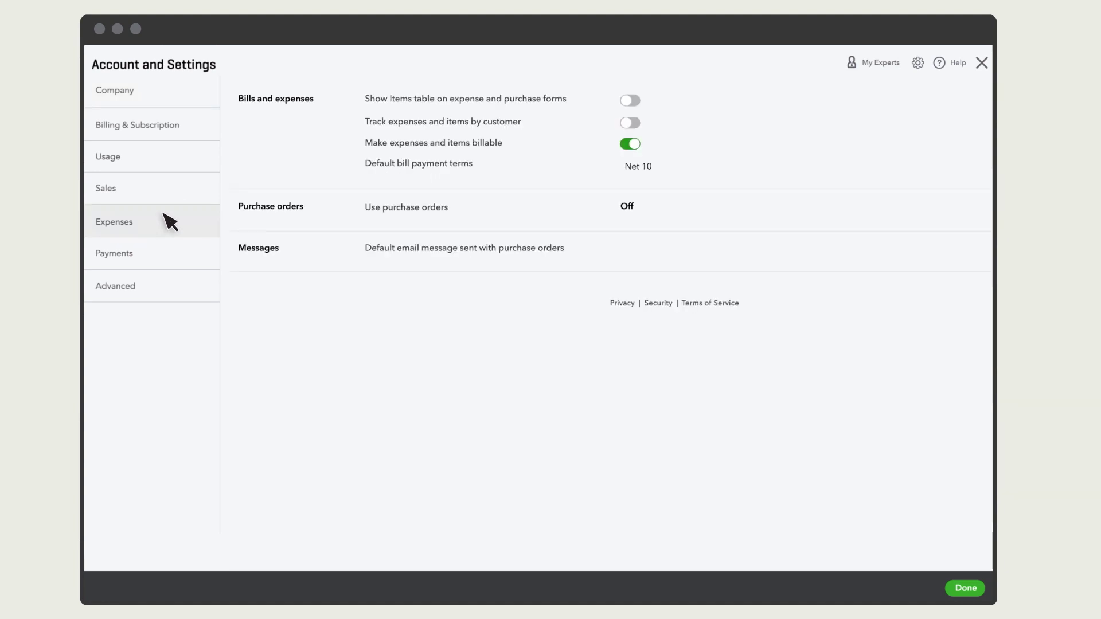
{"action": "left_click", "coordinate": [342, 125]}
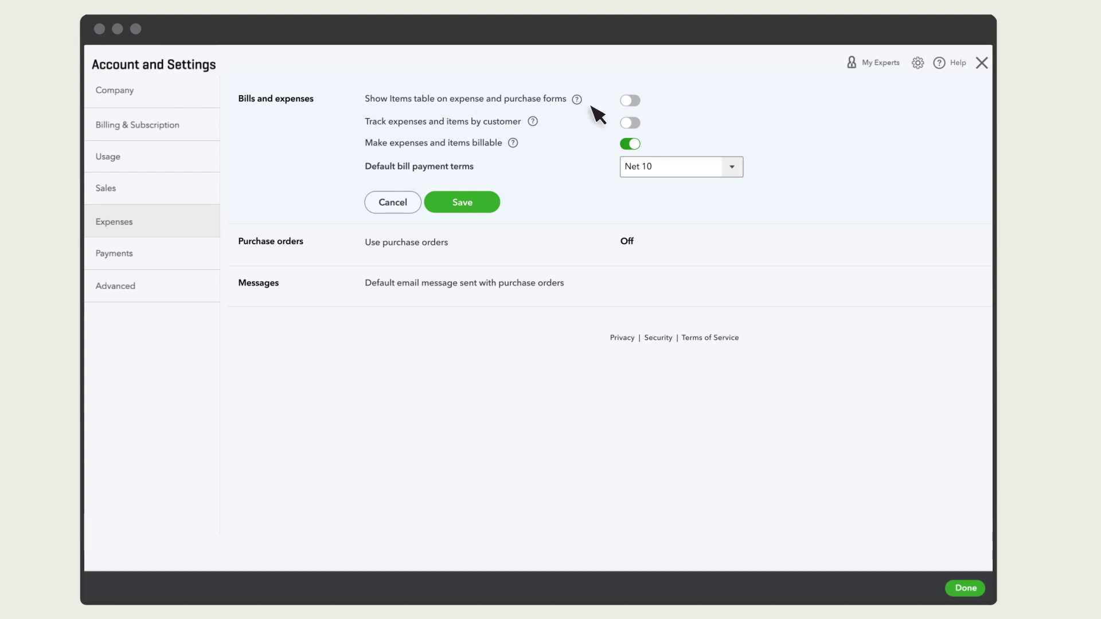
{"action": "left_click", "coordinate": [630, 102]}
{"action": "left_click", "coordinate": [481, 203]}
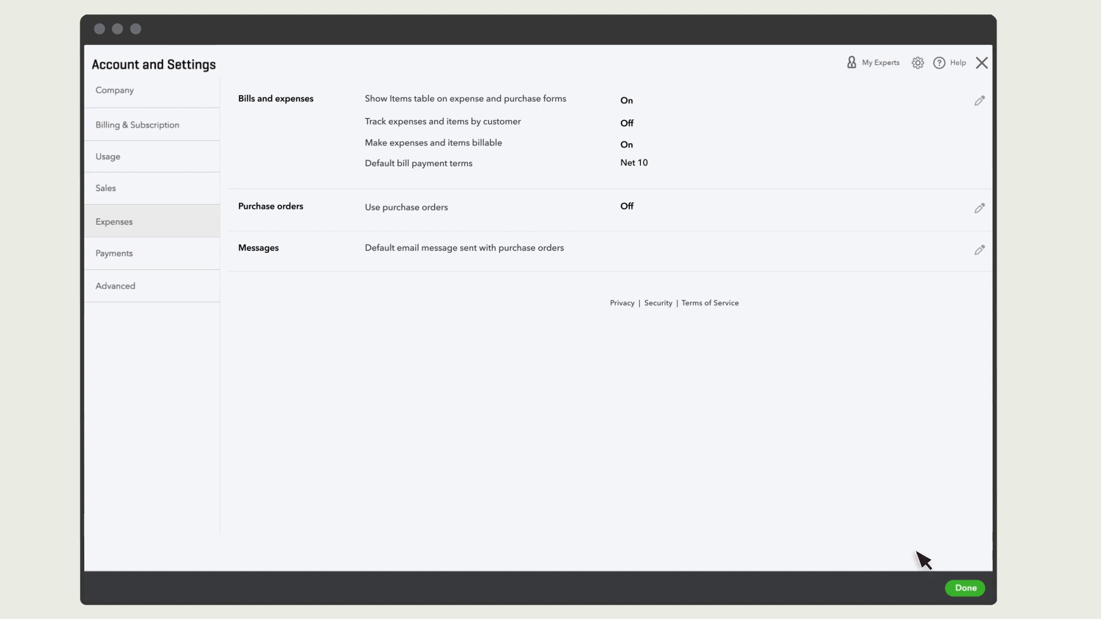
{"action": "left_click", "coordinate": [968, 591]}
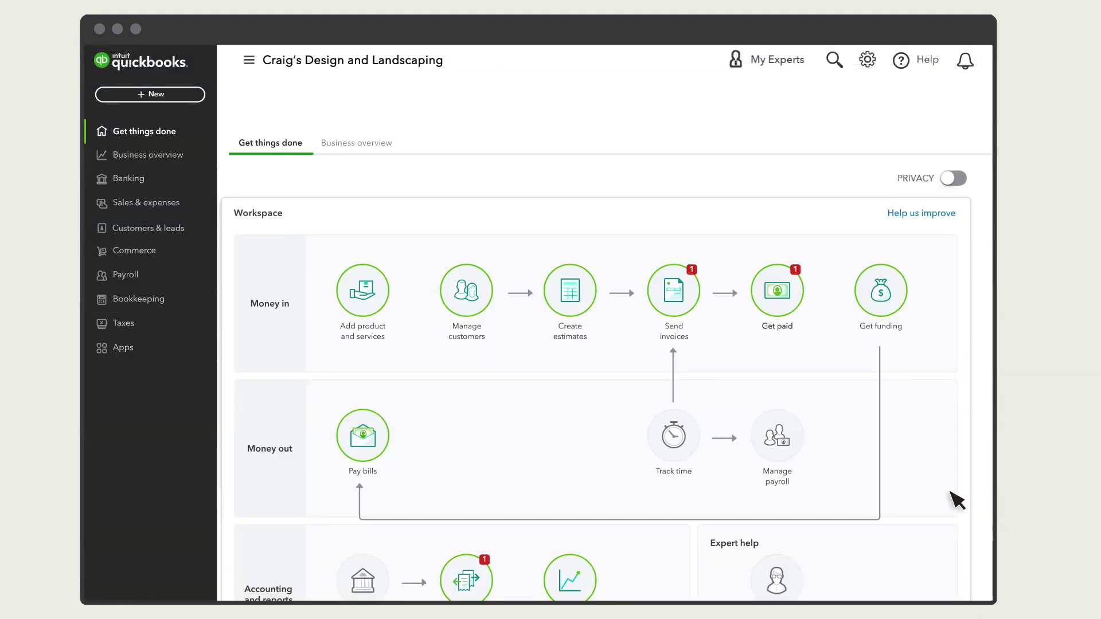
- Check that Gardening Services has a purchase cost of 15, then save and close the item
{"action": "left_click", "coordinate": [868, 62]}
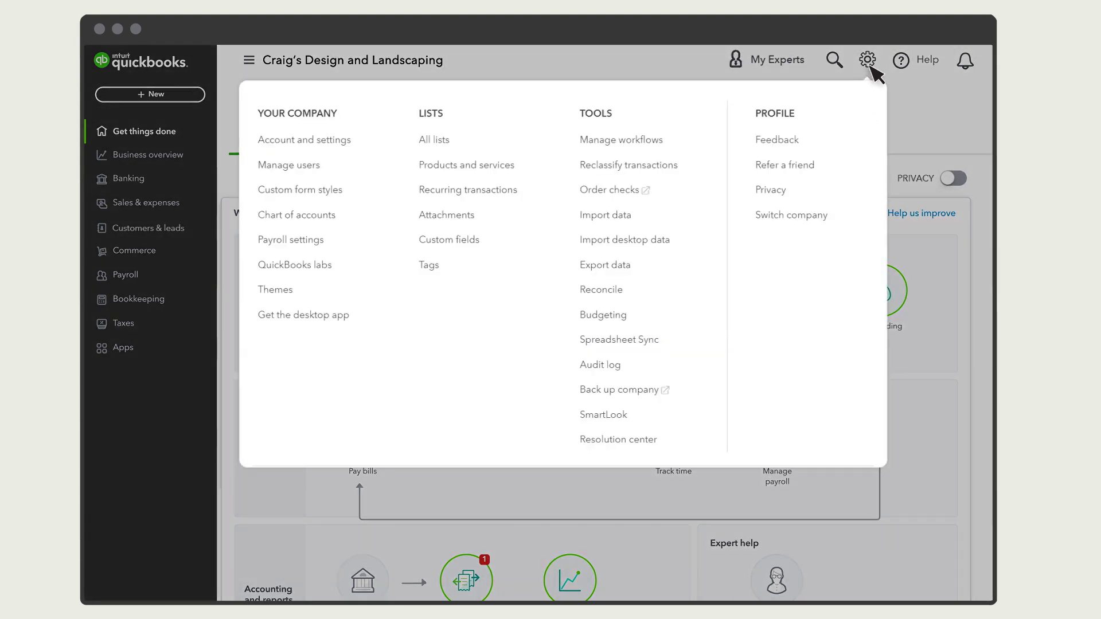
{"action": "left_click", "coordinate": [483, 167]}
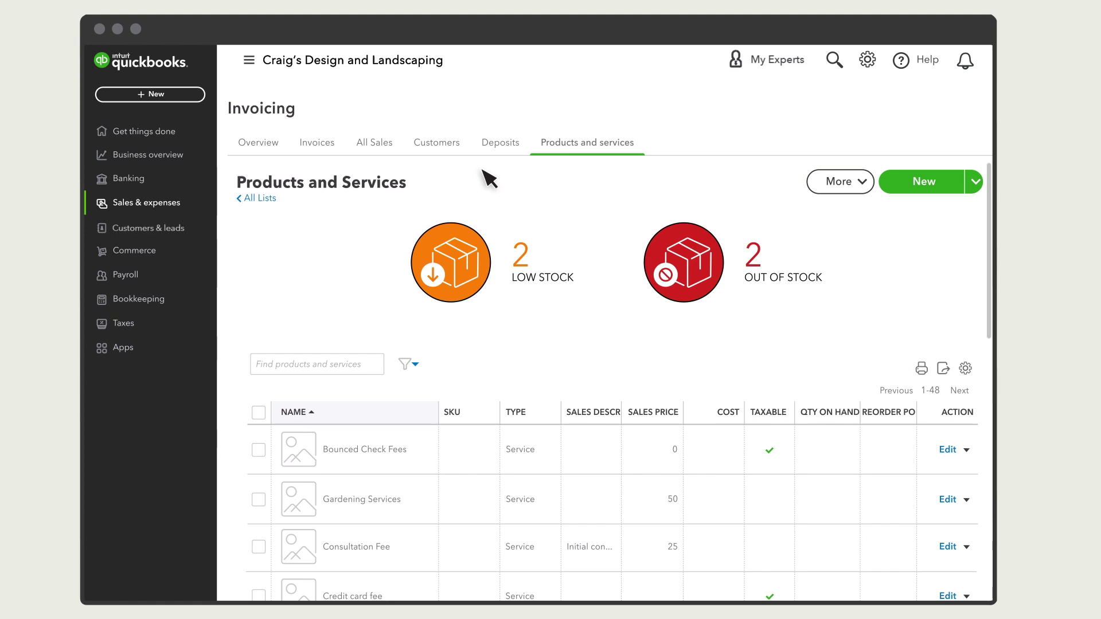
{"action": "left_click", "coordinate": [948, 500]}
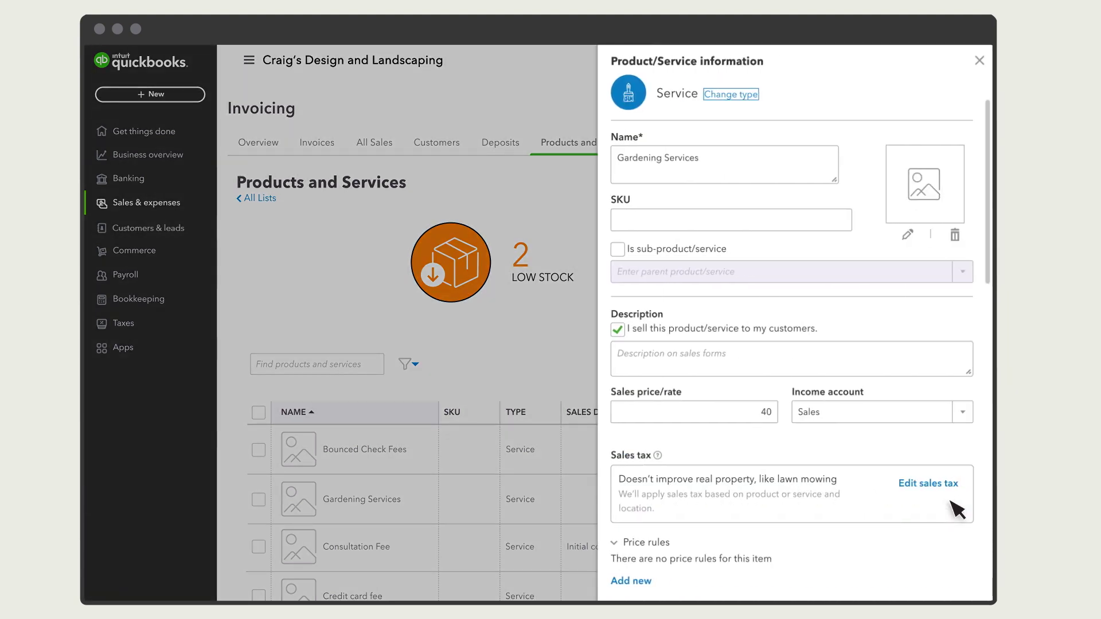
{"action": "left_click_drag", "start_coordinate": [987, 165], "coordinate": [991, 410]}
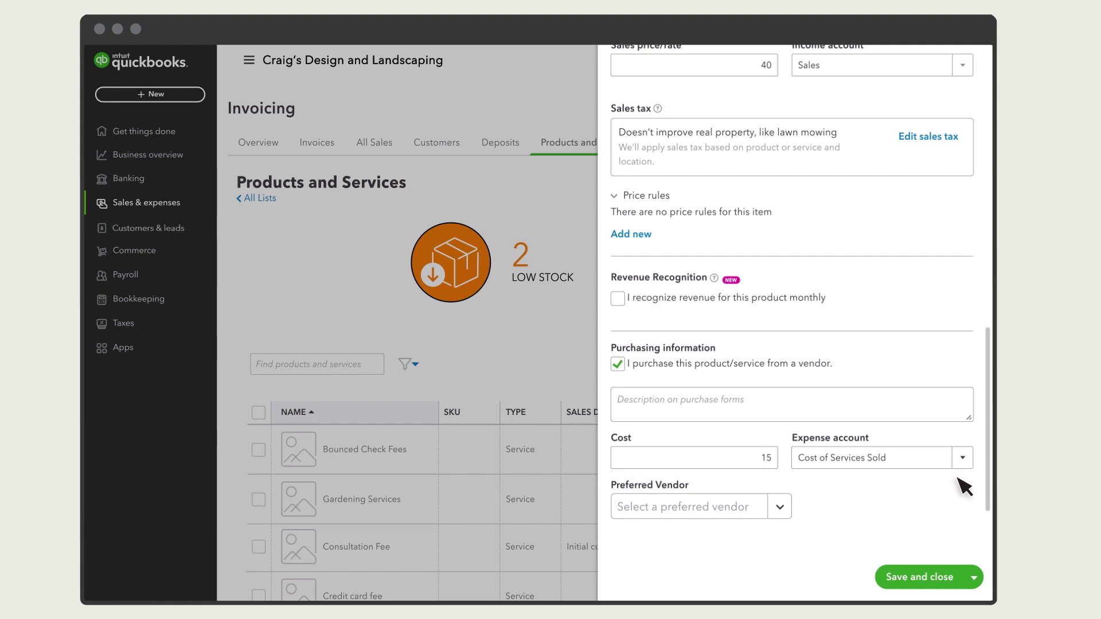
{"action": "left_click", "coordinate": [930, 578]}
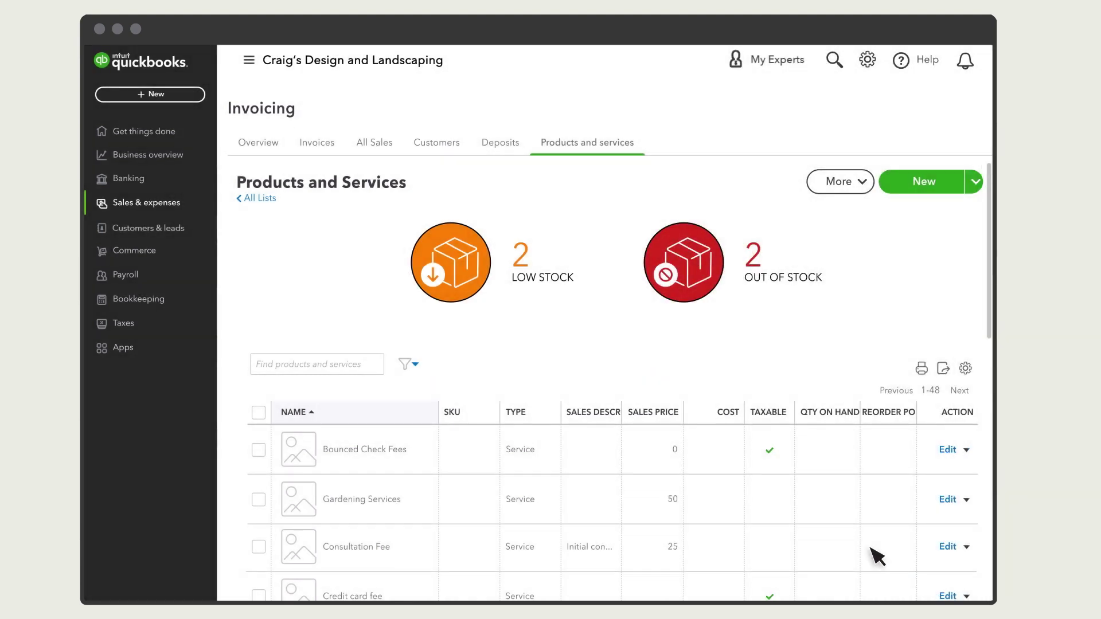
- Open the New Front Yard project and add a new project cost estimate to it
{"action": "left_click", "coordinate": [153, 156]}
{"action": "left_click", "coordinate": [161, 192]}
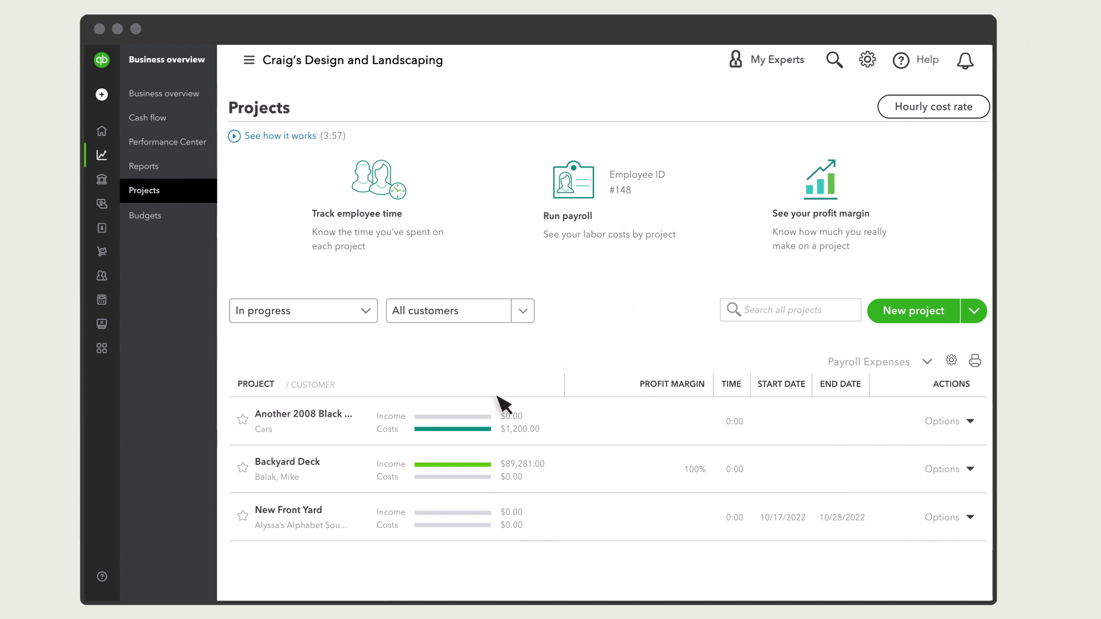
{"action": "left_click", "coordinate": [331, 517]}
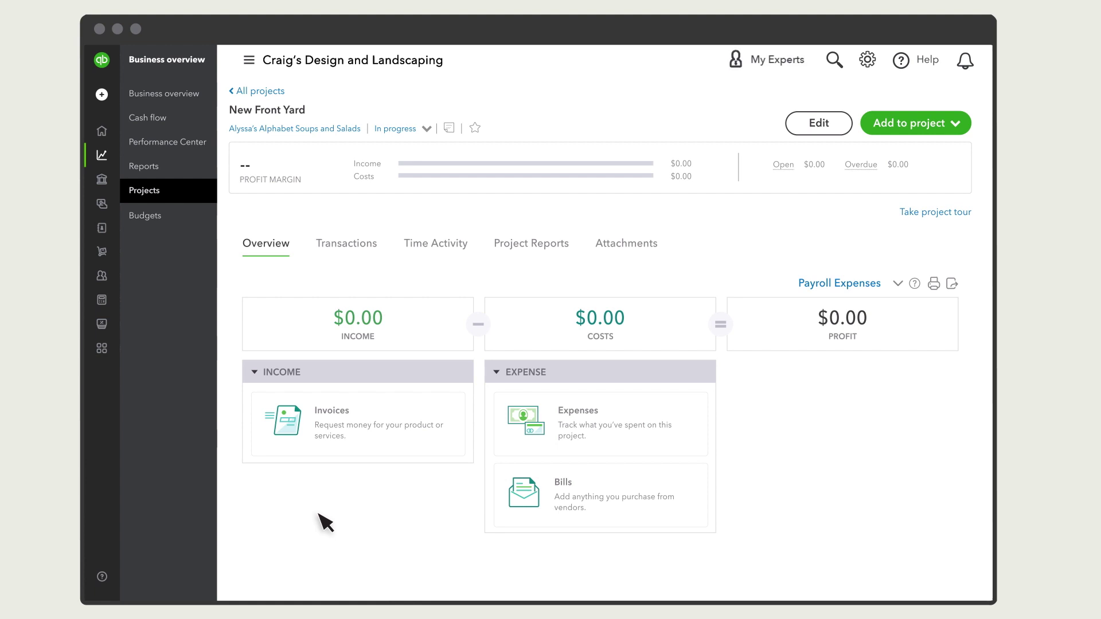
{"action": "left_click", "coordinate": [950, 126]}
{"action": "left_click", "coordinate": [871, 172]}
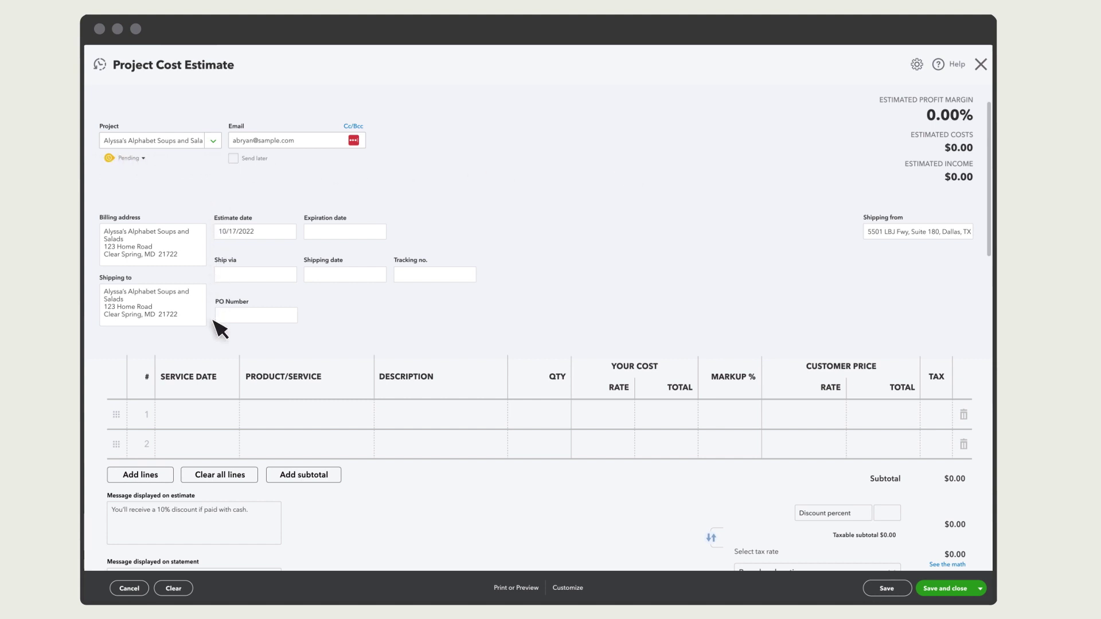
- Add estimate lines for Gardening Services at quantity 10 and Tree Trimming at quantity 5
{"action": "left_click", "coordinate": [347, 414]}
{"action": "type", "text": "g"}
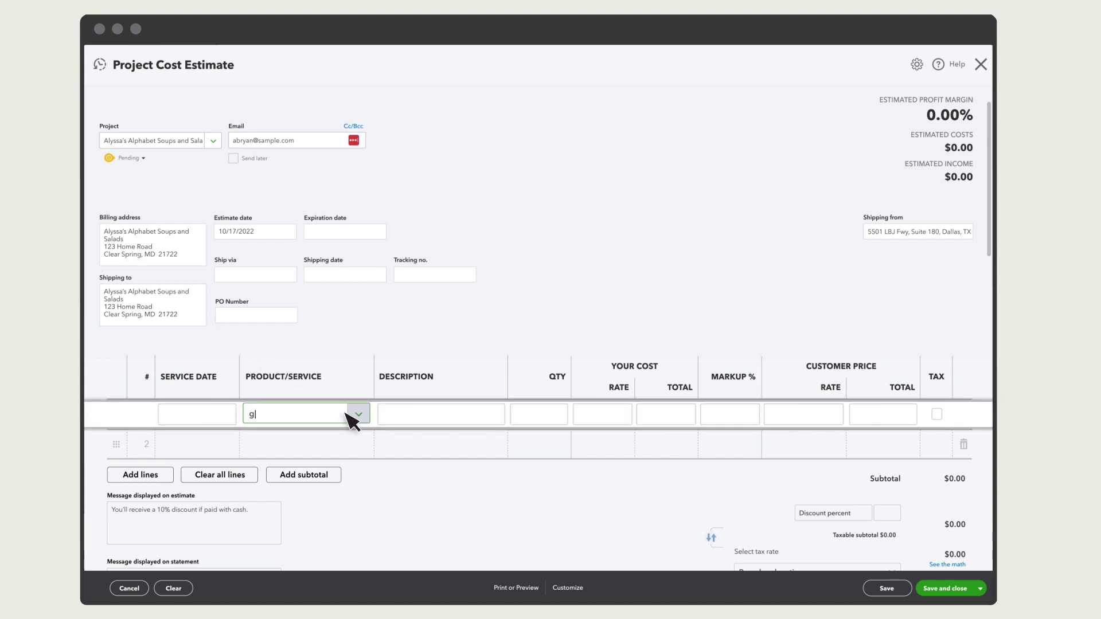
{"action": "type", "text": "arden"}
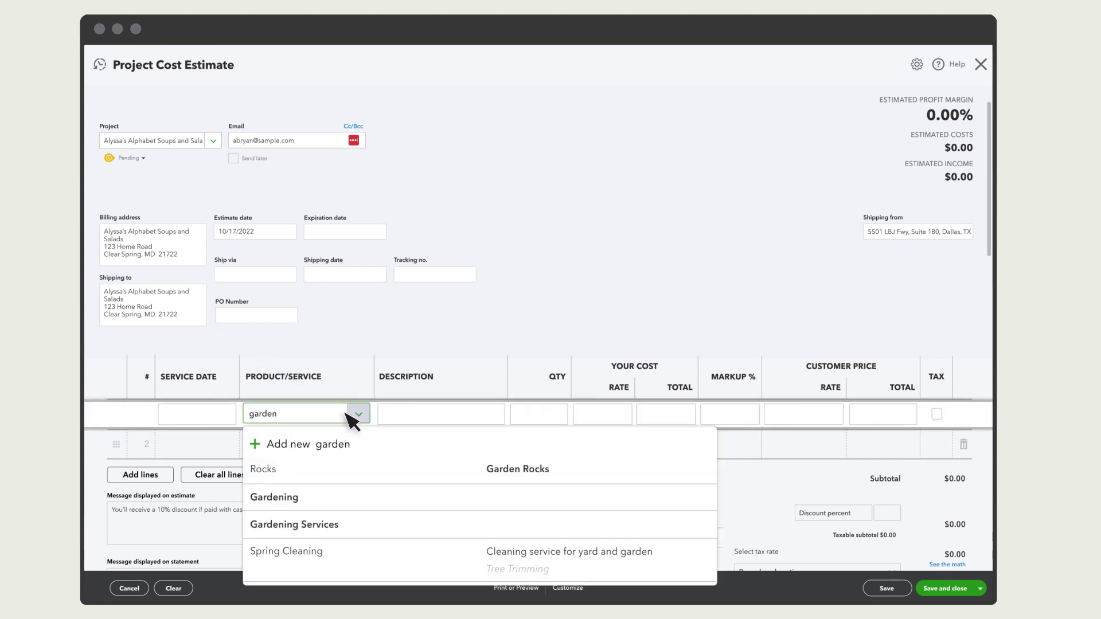
{"action": "left_click", "coordinate": [332, 529]}
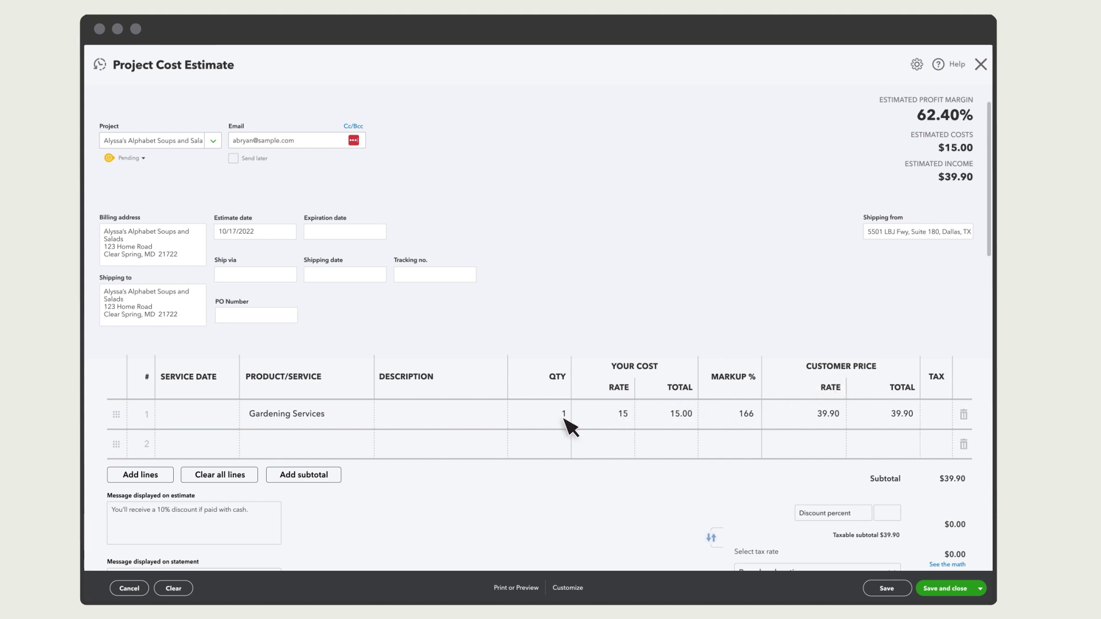
{"action": "left_click", "coordinate": [565, 420]}
{"action": "type", "text": "10"}
{"action": "left_click", "coordinate": [508, 434]}
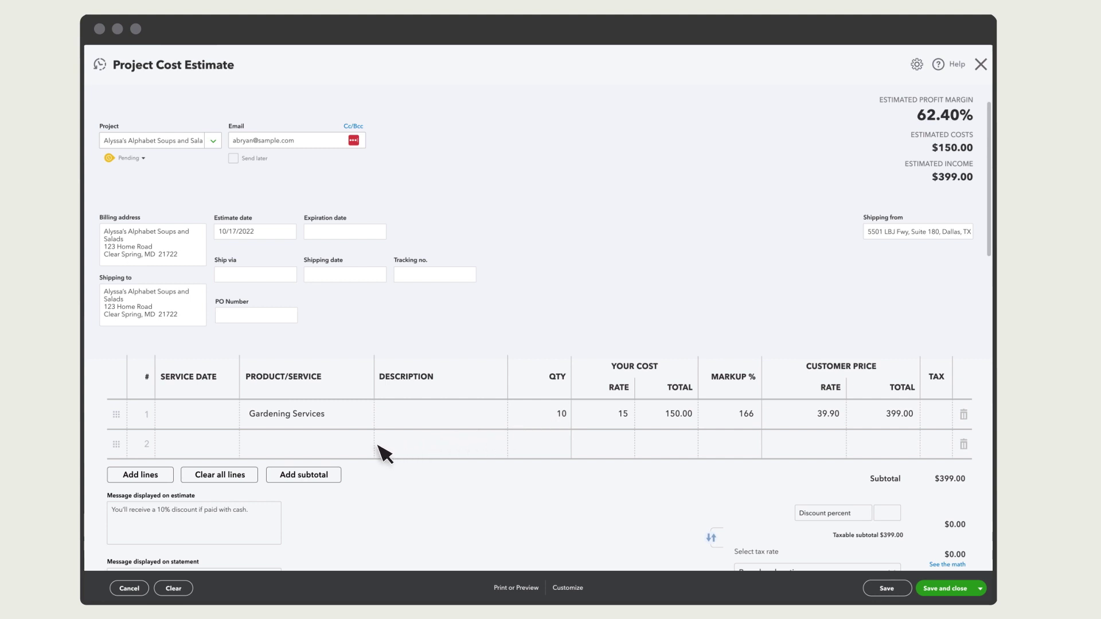
{"action": "left_click", "coordinate": [357, 450]}
{"action": "type", "text": "Tree"}
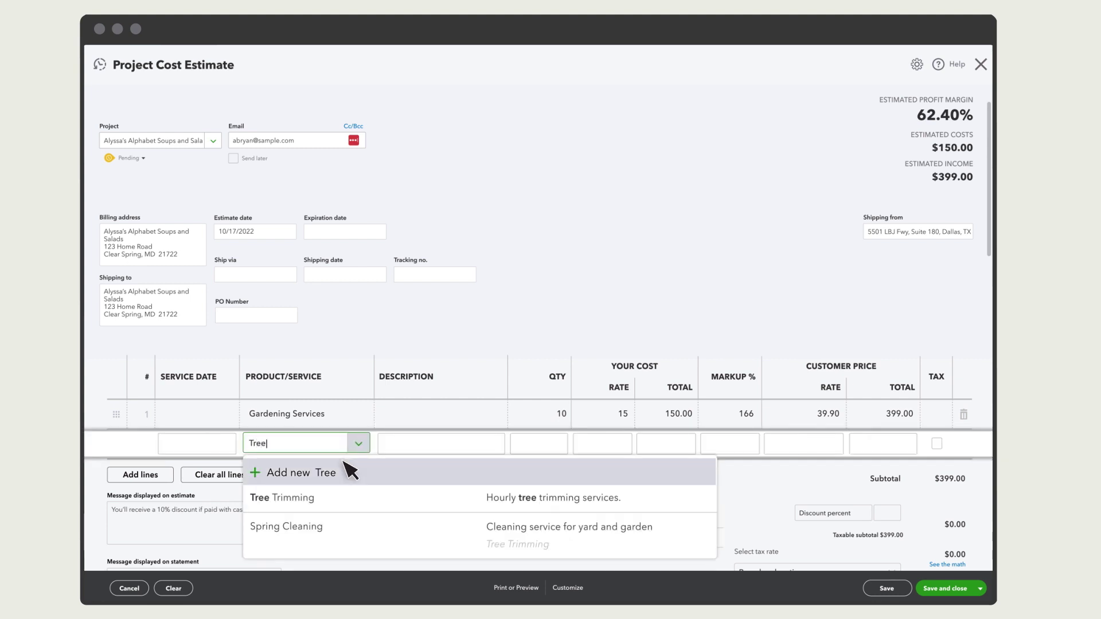
{"action": "left_click", "coordinate": [319, 504]}
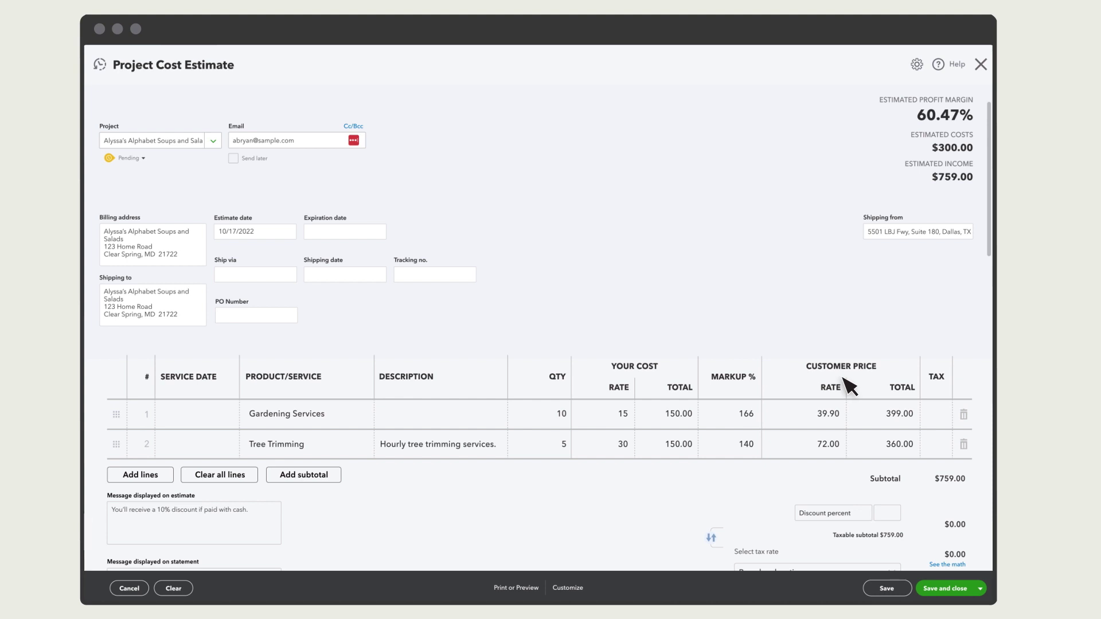
- Set the Gardening Services markup to 200% so its rate updates to $45.00
{"action": "left_click", "coordinate": [750, 423]}
{"action": "type", "text": "1"}
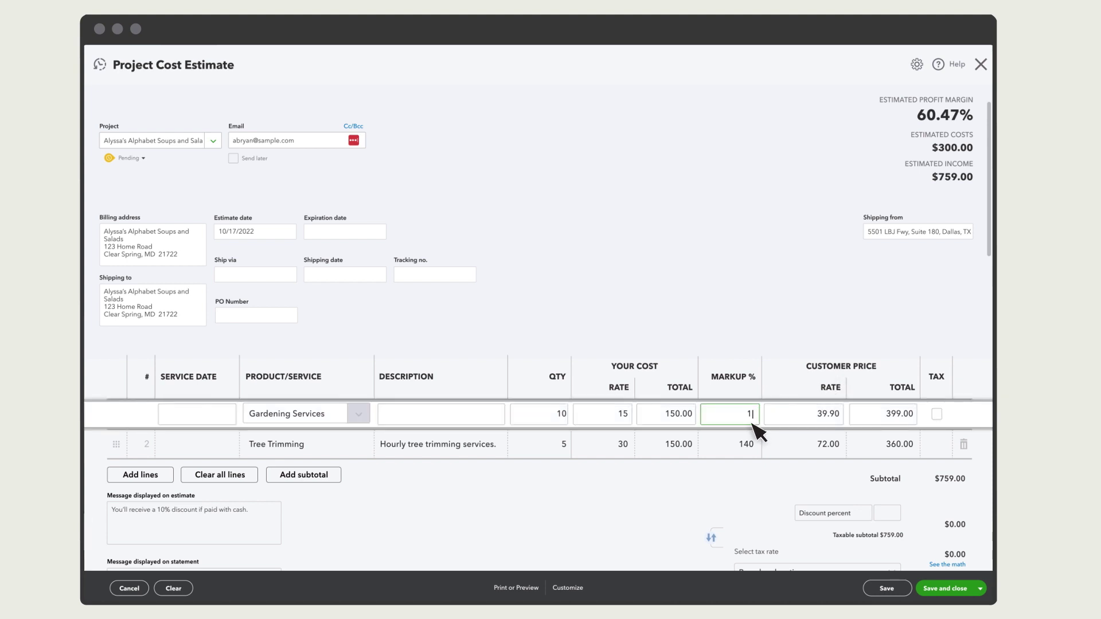
{"action": "type", "text": "00"}
{"action": "key", "text": "Return"}
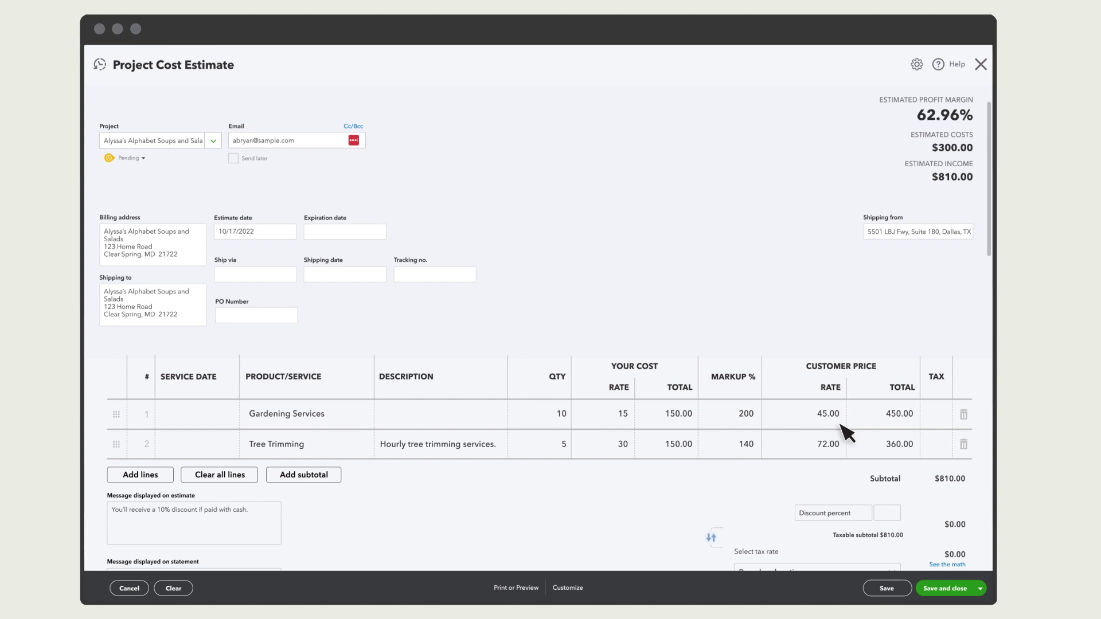
{"action": "left_click", "coordinate": [838, 418]}
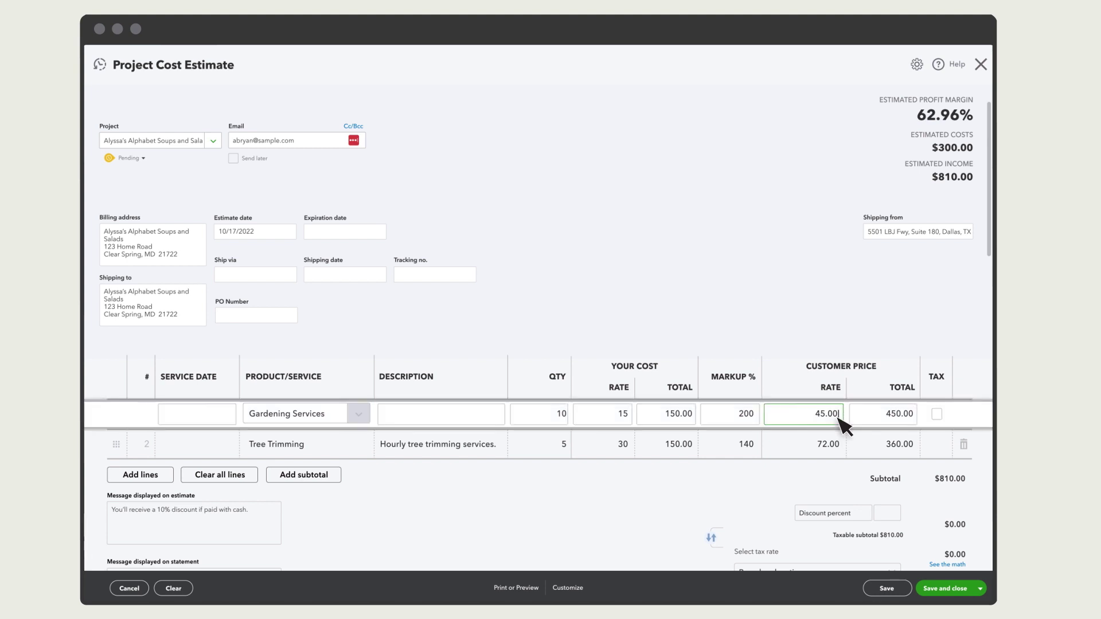
{"action": "key", "text": "Return"}
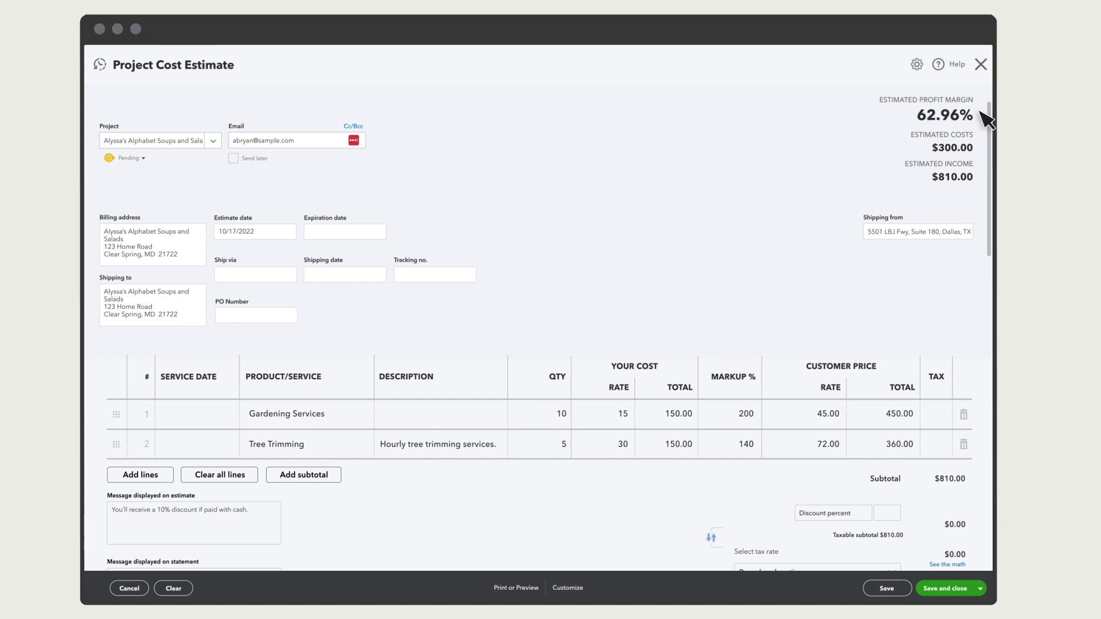
- Save and close the $810.00 estimate as pending, then reopen it from the project
{"action": "left_click_drag", "start_coordinate": [994, 173], "coordinate": [993, 415]}
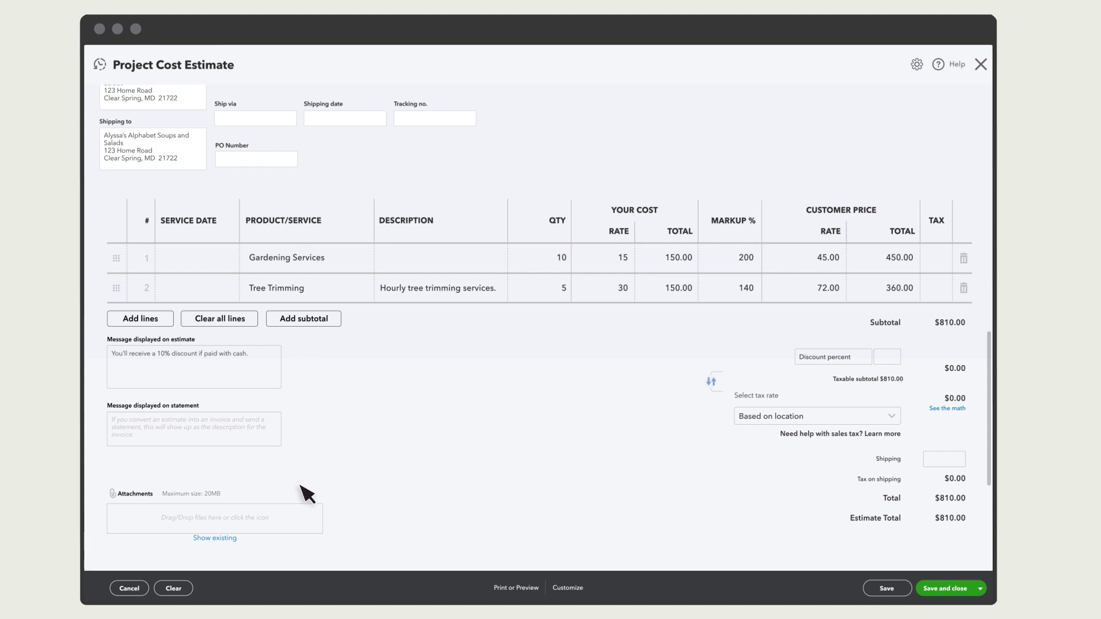
{"action": "left_click", "coordinate": [980, 589]}
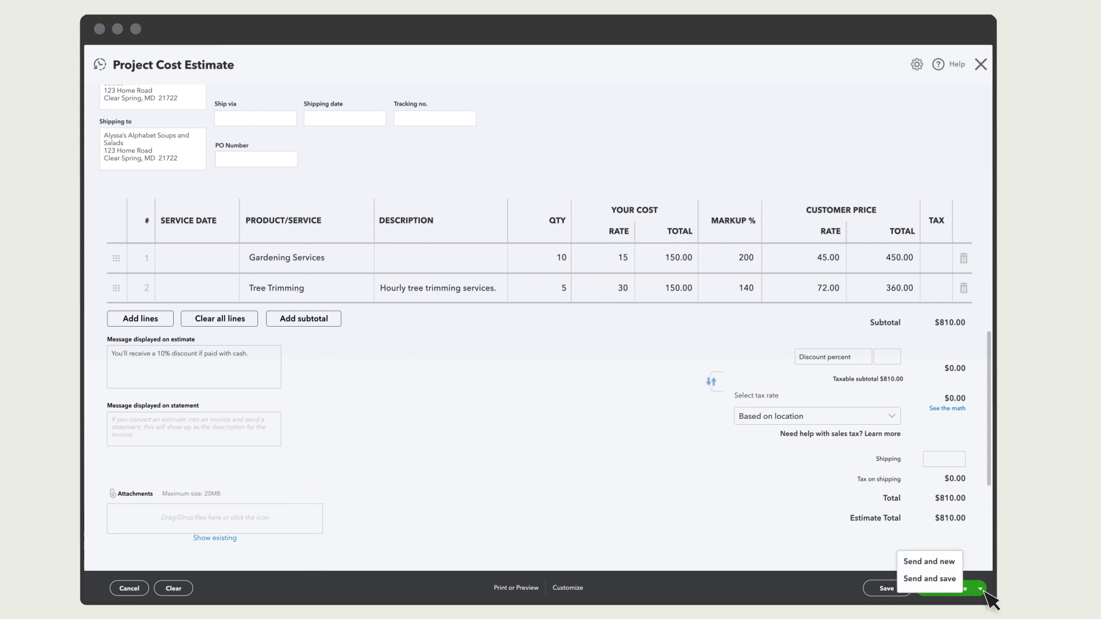
{"action": "left_click", "coordinate": [951, 588]}
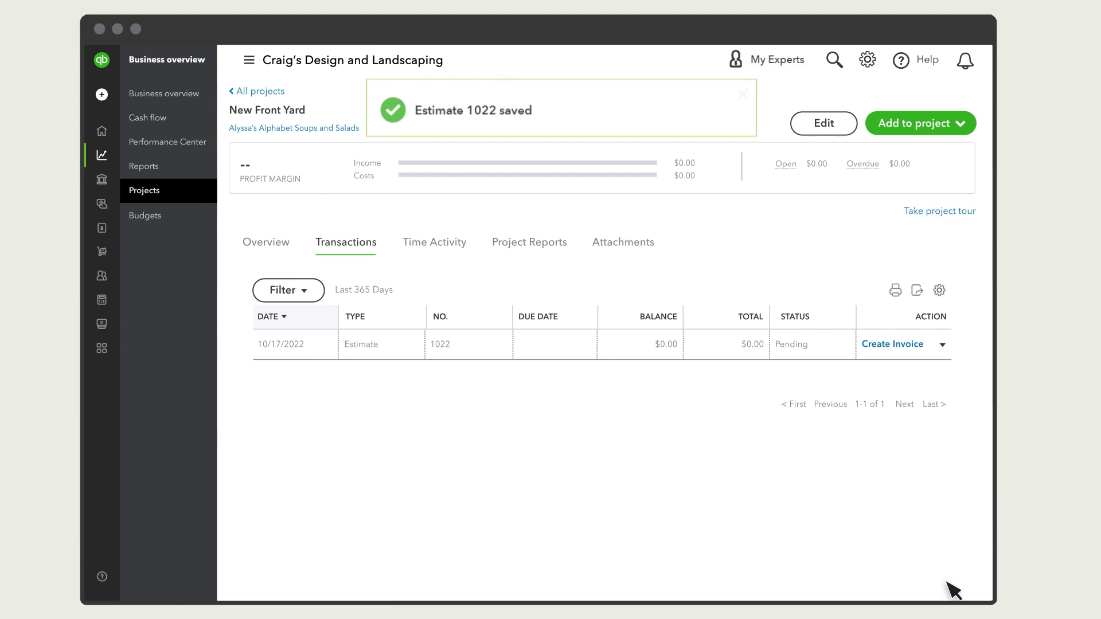
{"action": "left_click", "coordinate": [396, 355]}
- Change estimate 1022's status to Accepted and save it
{"action": "left_click", "coordinate": [148, 162]}
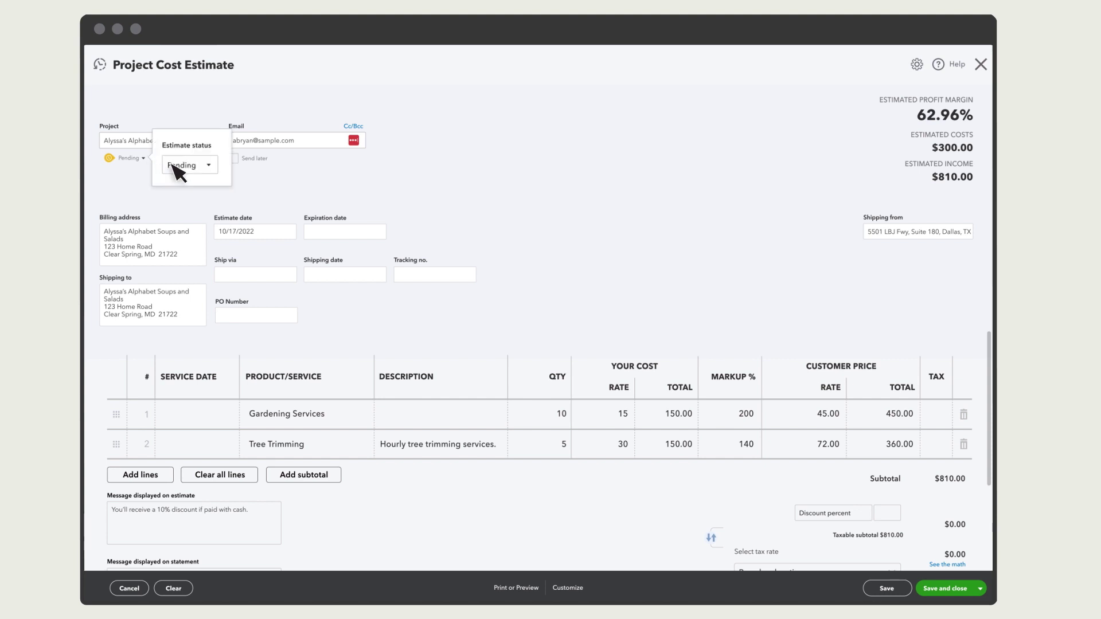
{"action": "left_click", "coordinate": [174, 165]}
{"action": "left_click", "coordinate": [172, 204]}
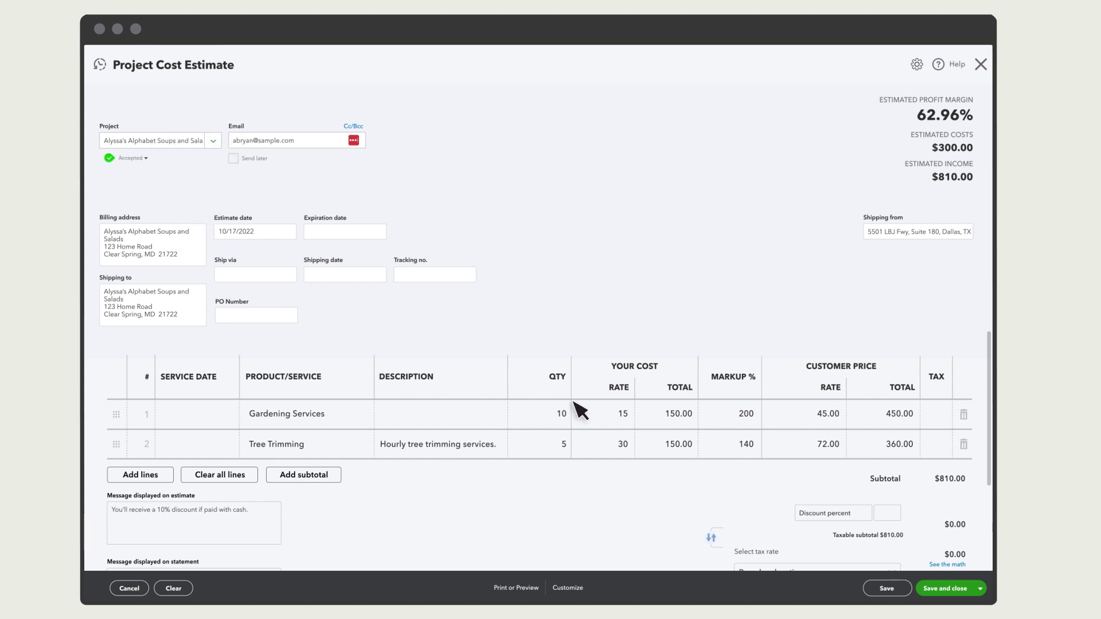
{"action": "left_click", "coordinate": [945, 588]}
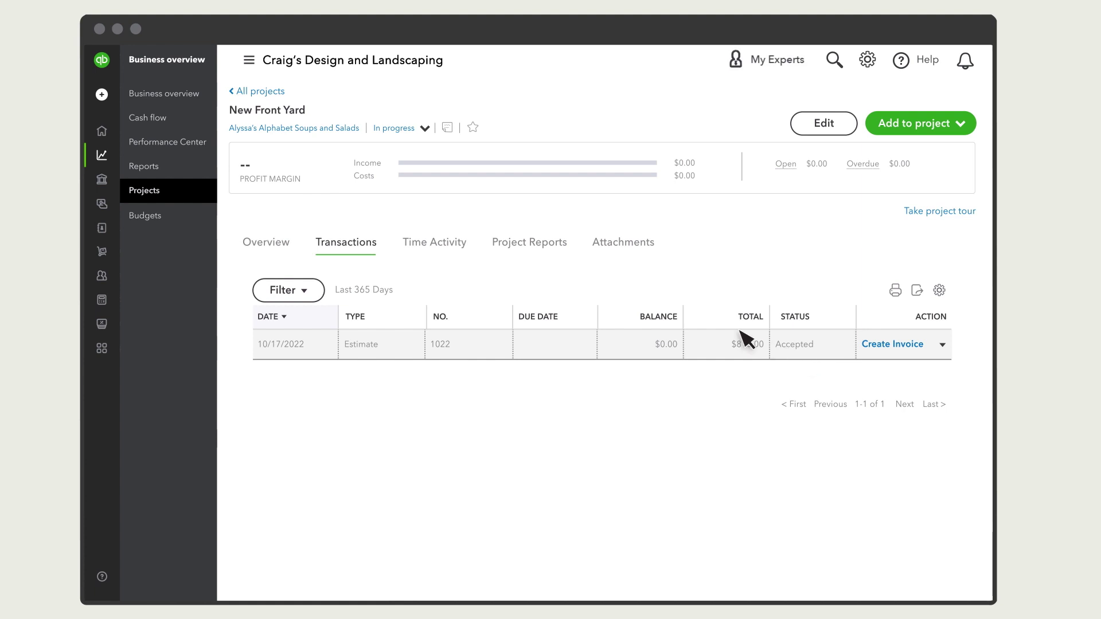
- Create and save a New Front Yard invoice billing 50% of each estimate 1022 line, totalling $405.00
{"action": "left_click", "coordinate": [150, 95]}
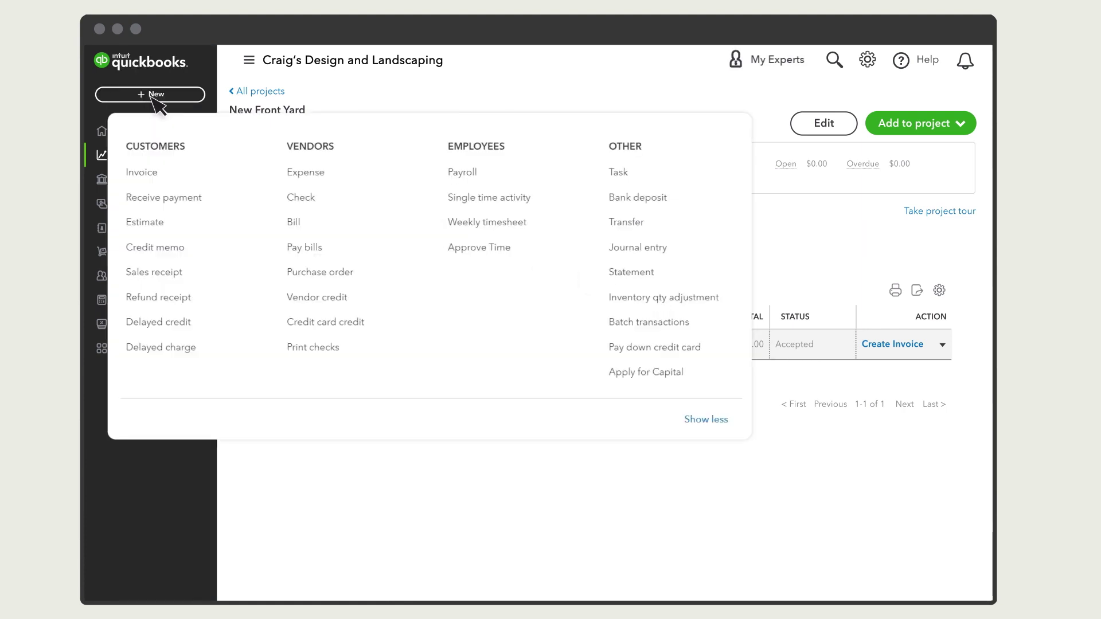
{"action": "left_click", "coordinate": [158, 179]}
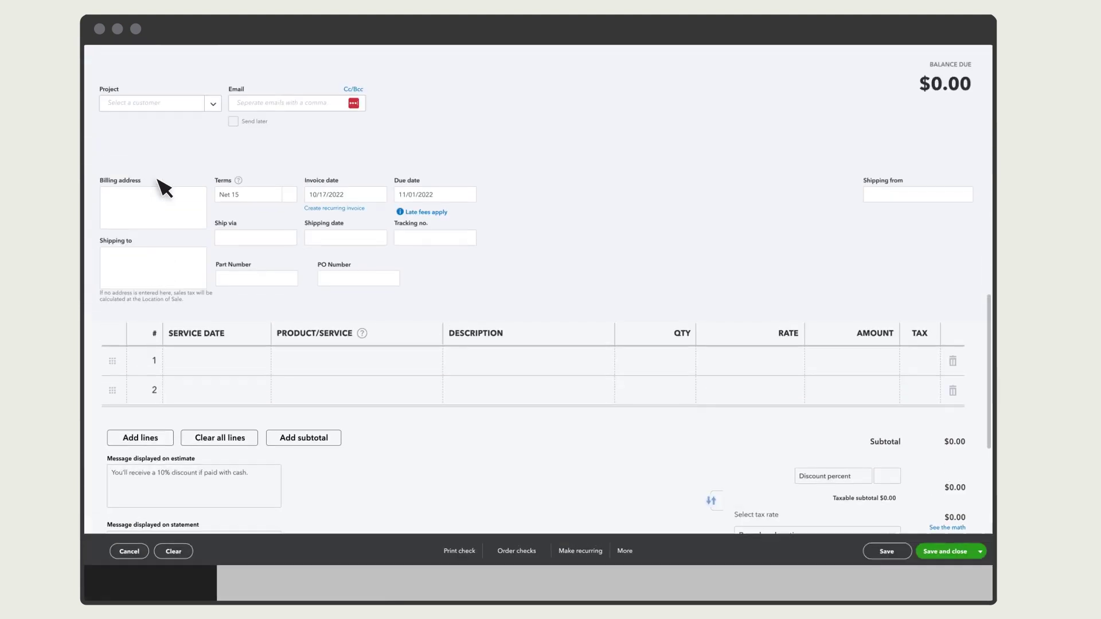
{"action": "left_click", "coordinate": [140, 146]}
{"action": "type", "text": "new front"}
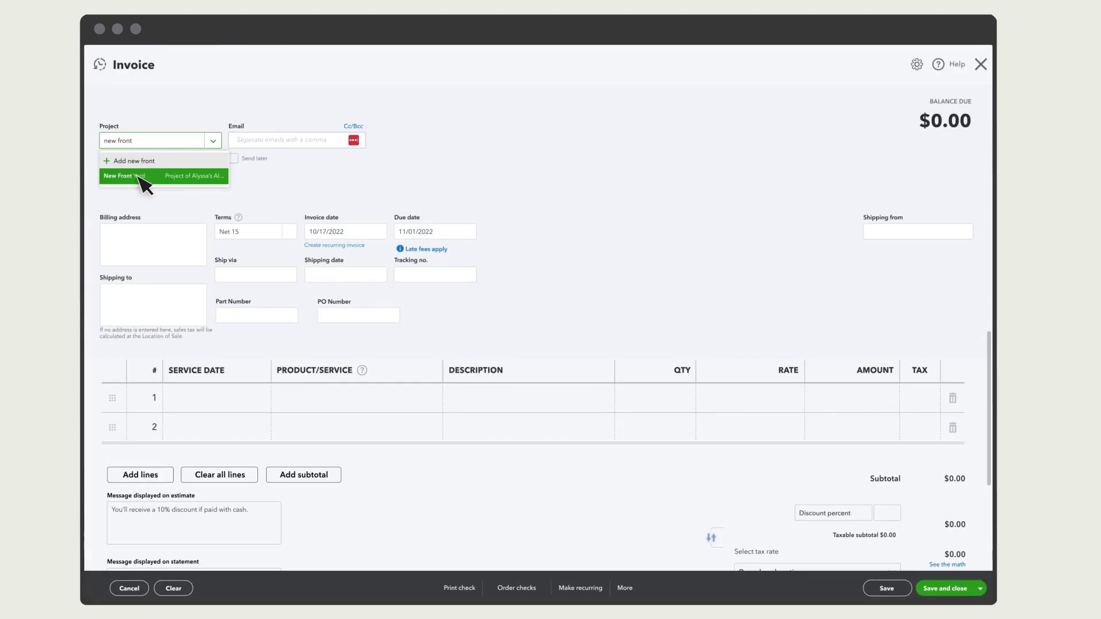
{"action": "left_click", "coordinate": [143, 178]}
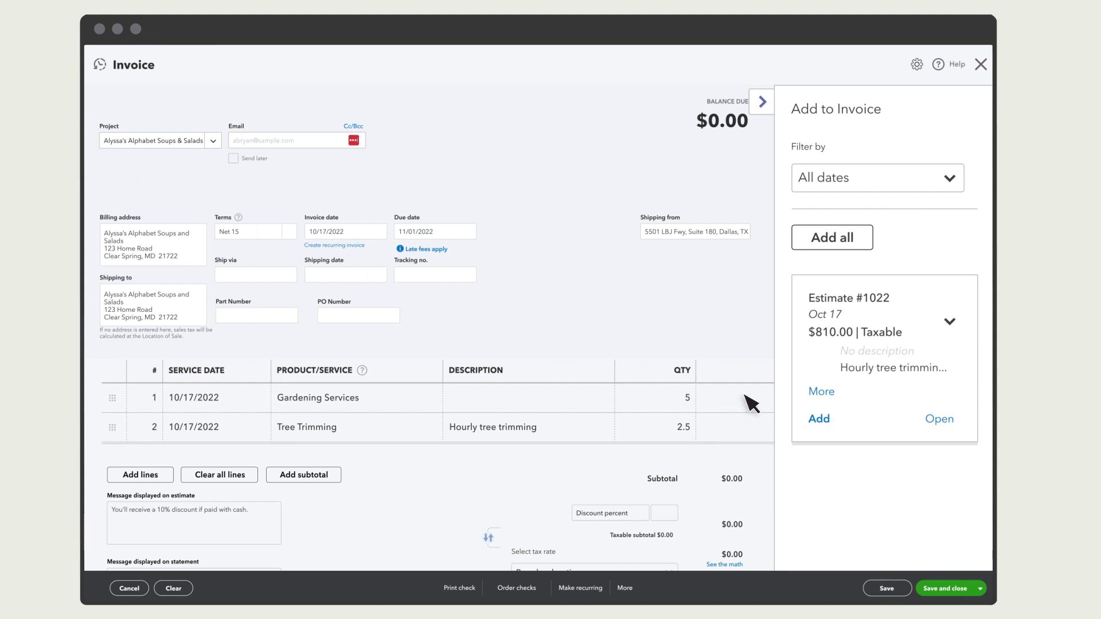
{"action": "left_click", "coordinate": [818, 419]}
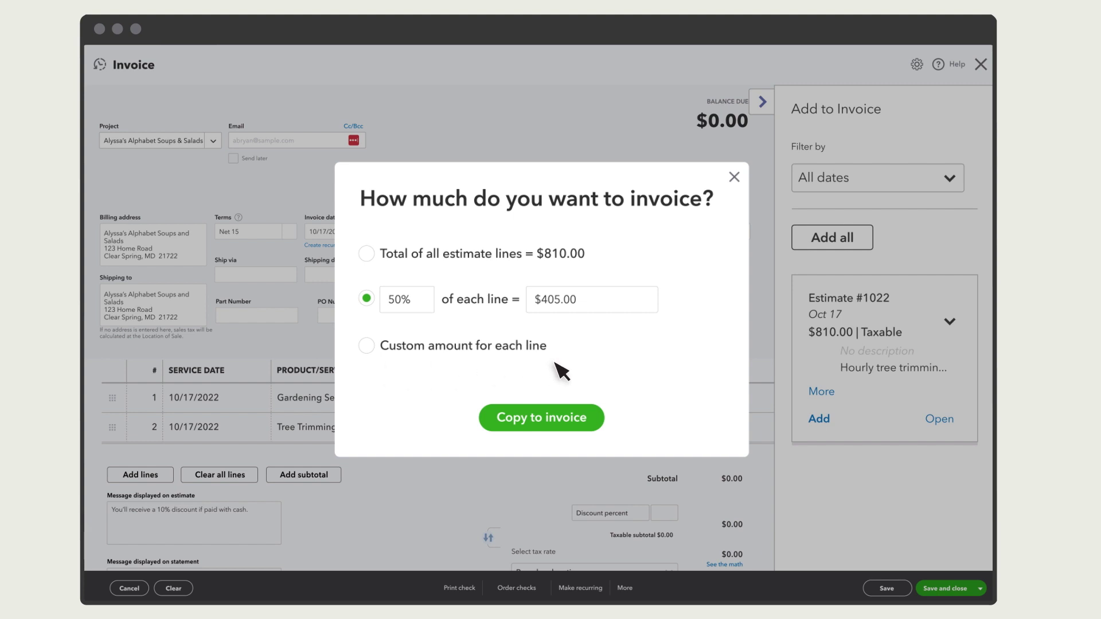
{"action": "left_click", "coordinate": [548, 420]}
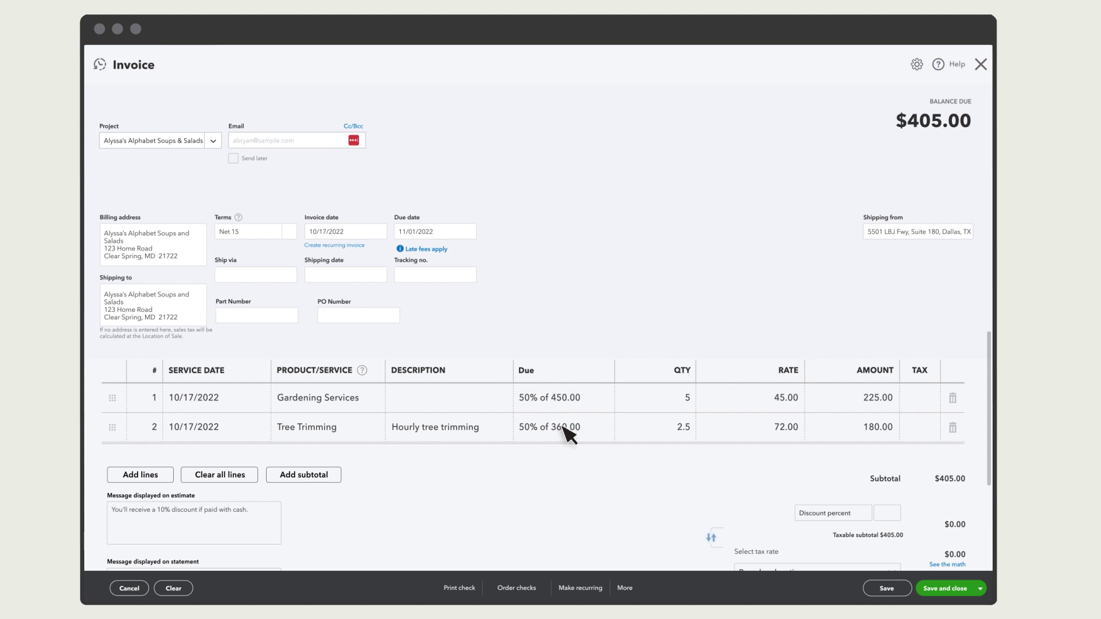
{"action": "left_click", "coordinate": [951, 589]}
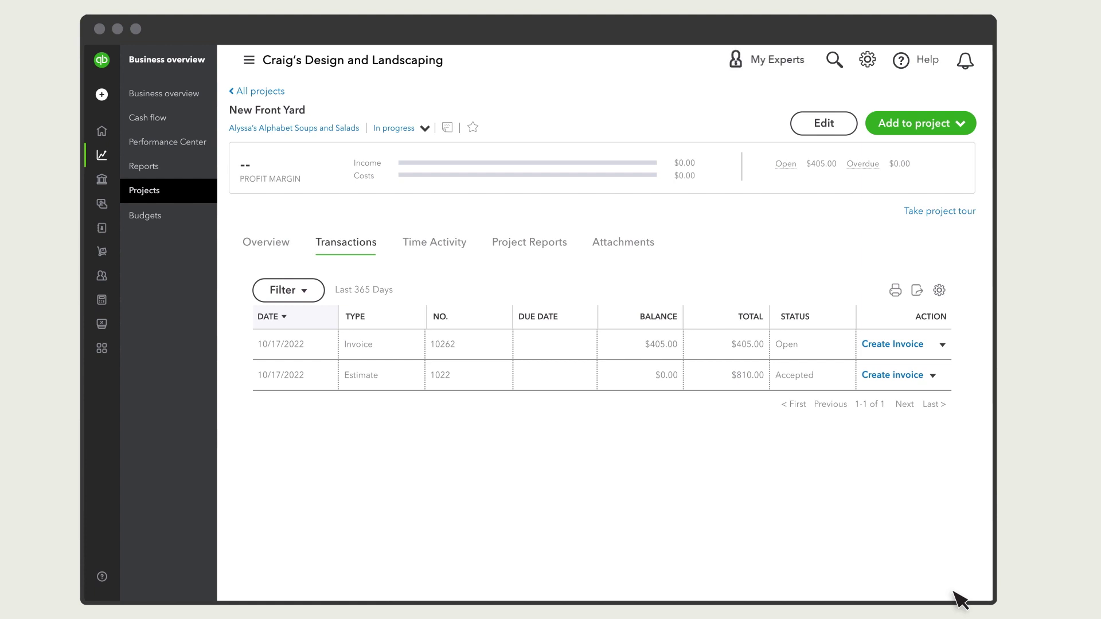
- View New Front Yard's Estimates vs. Actuals report from the Project Reports tab
{"action": "left_click", "coordinate": [545, 252]}
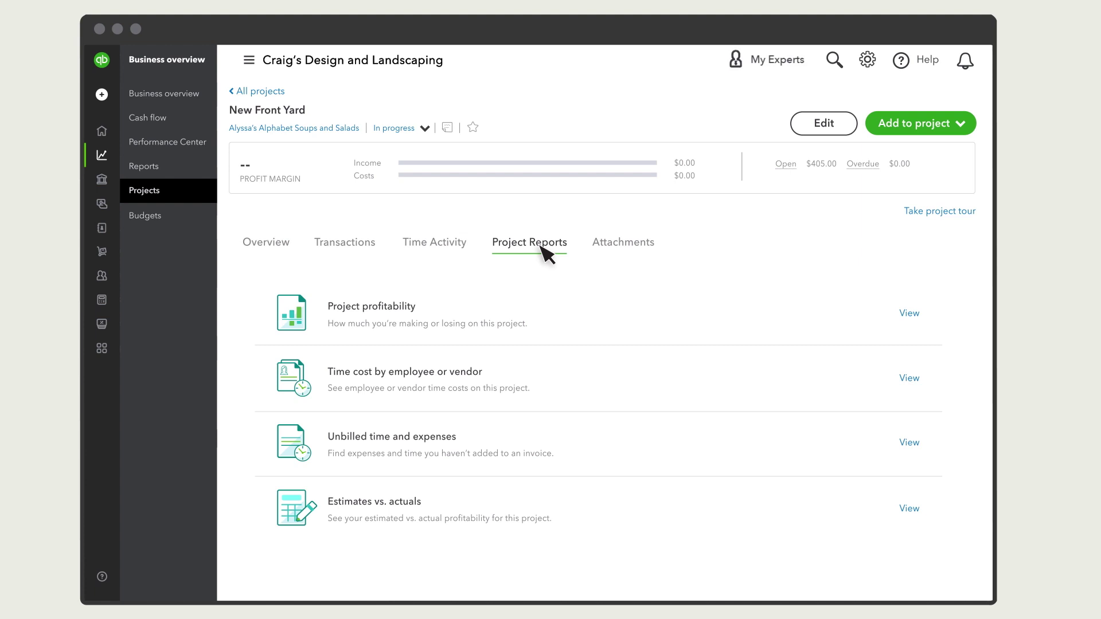
{"action": "left_click", "coordinate": [418, 512]}
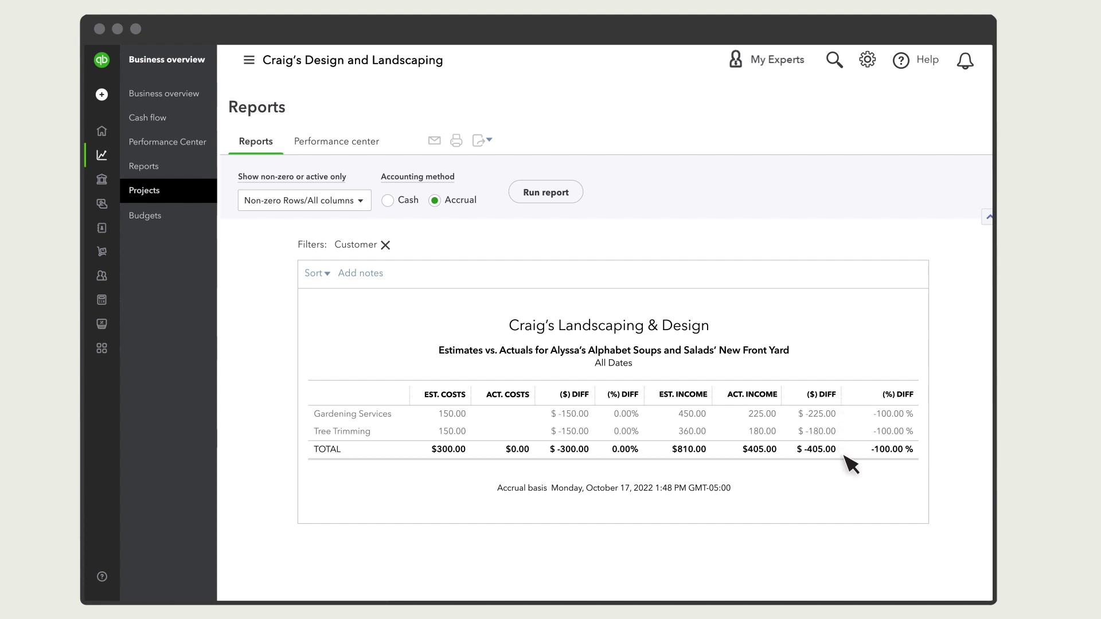
- Go to the My Checking bank transactions page and bring up the + New transaction list
{"action": "left_click", "coordinate": [103, 298]}
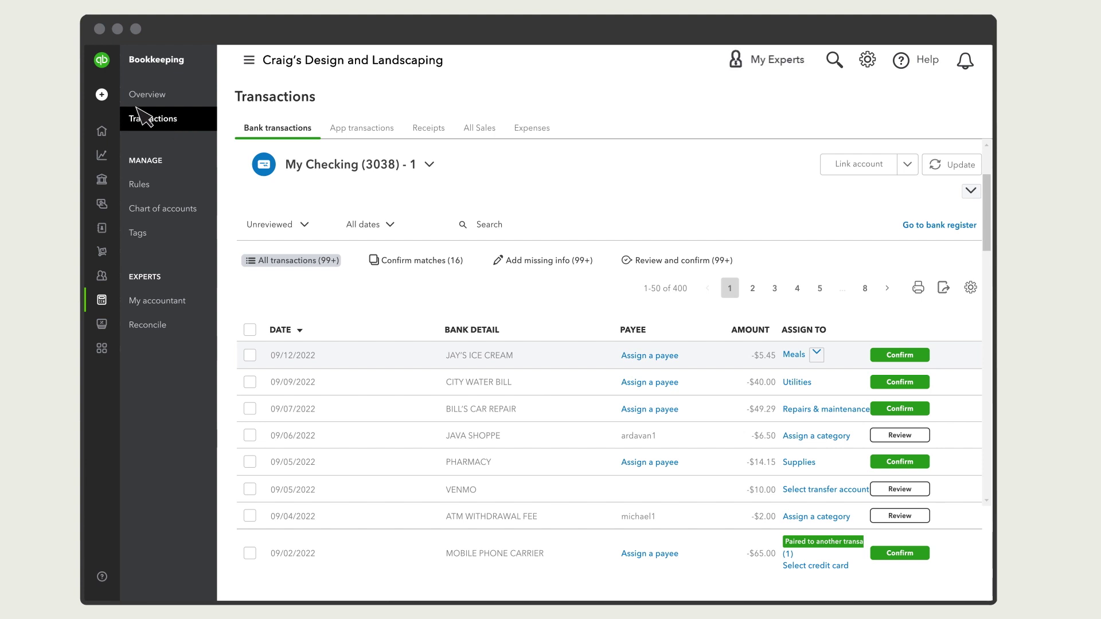
{"action": "mouse_move", "coordinate": [101, 94]}
{"action": "left_click", "coordinate": [148, 94]}
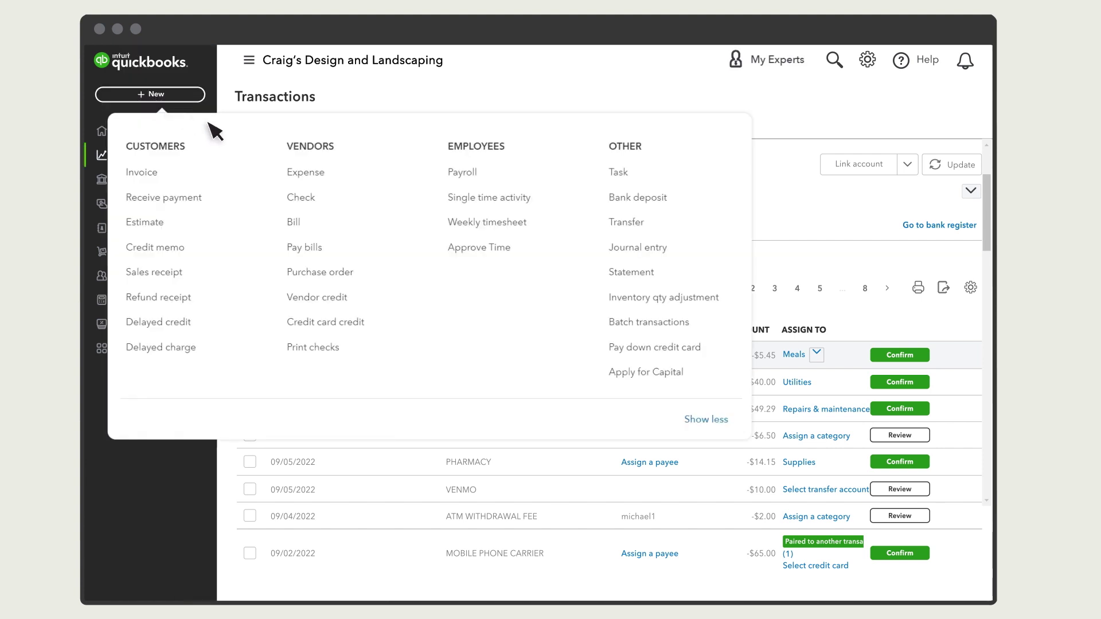
- Start a new check and select the matching vendor as the payee
{"action": "left_click", "coordinate": [318, 201]}
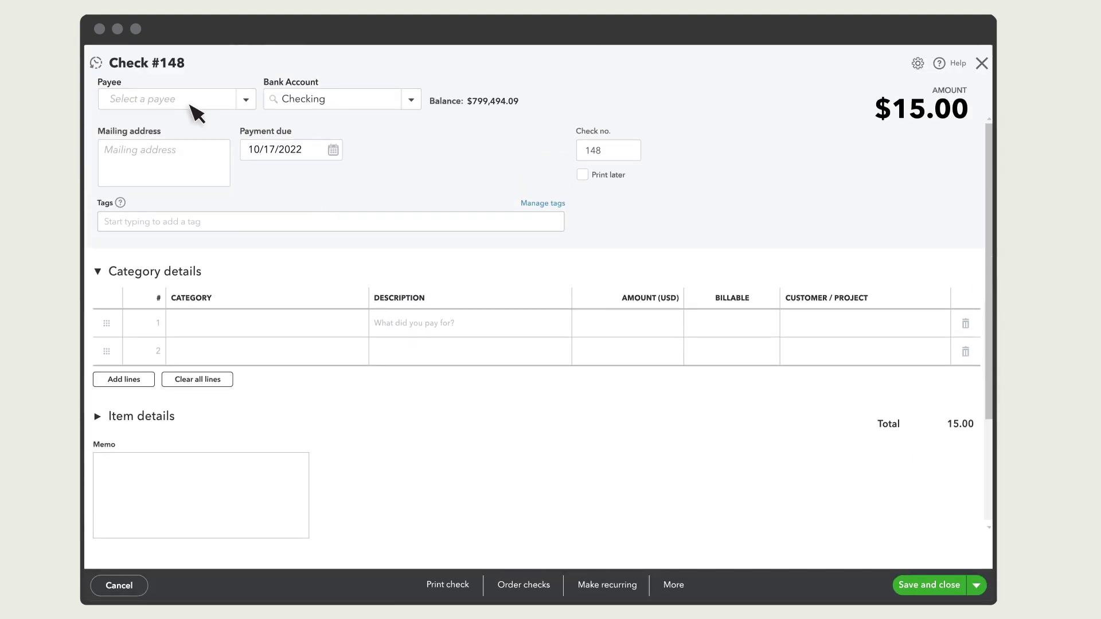
{"action": "left_click", "coordinate": [186, 102]}
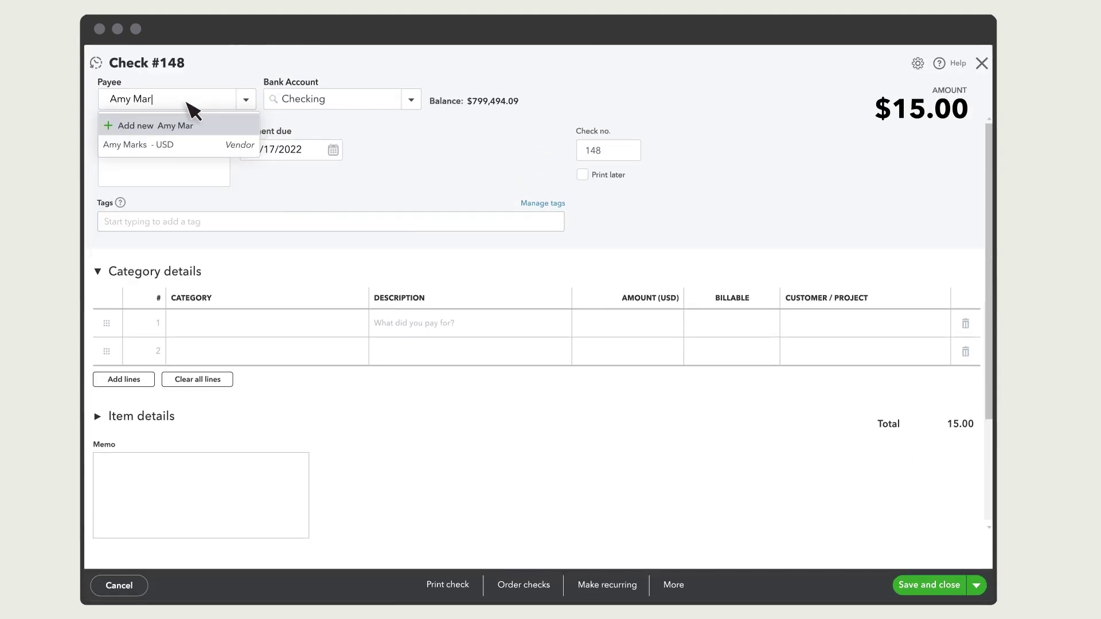
{"action": "left_click", "coordinate": [163, 147]}
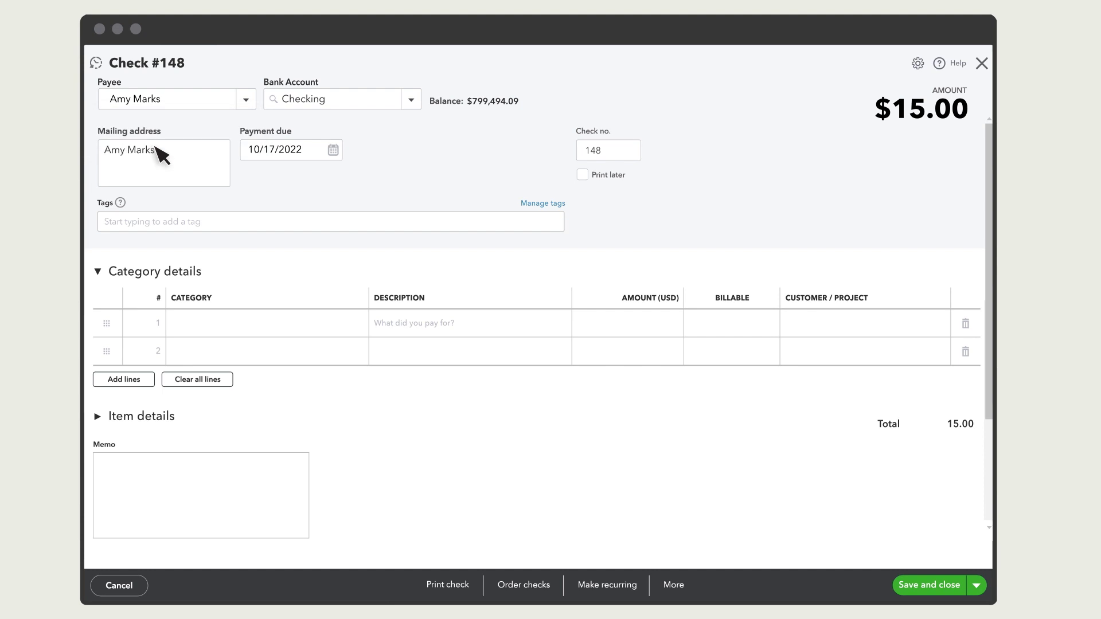
- Switch from category to item details and add Gardening Services on the first line
{"action": "left_click", "coordinate": [104, 280]}
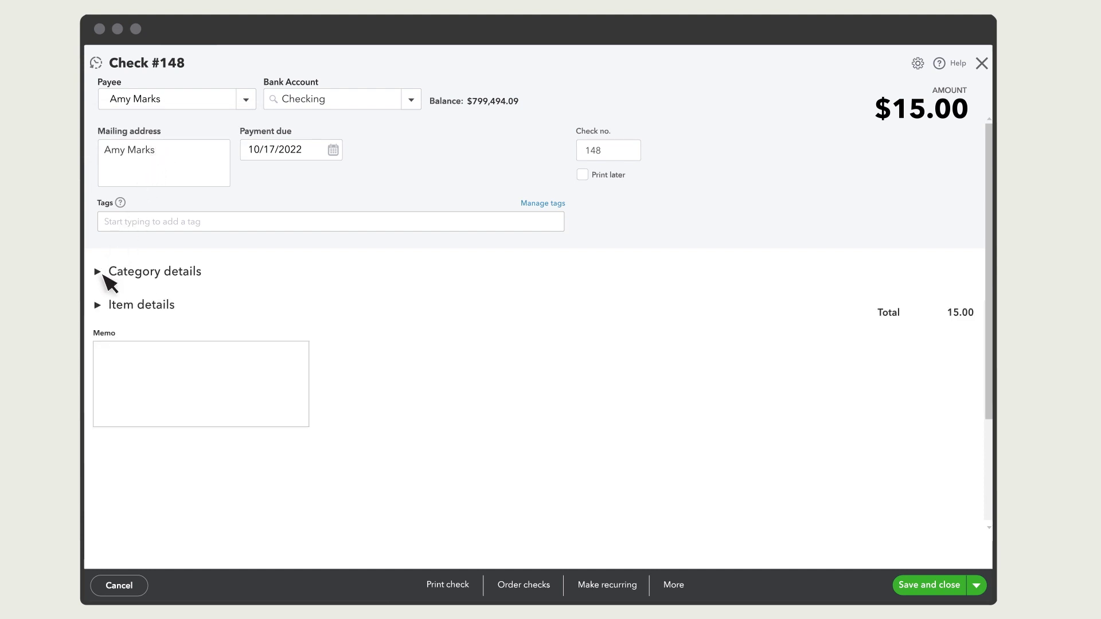
{"action": "left_click", "coordinate": [101, 306]}
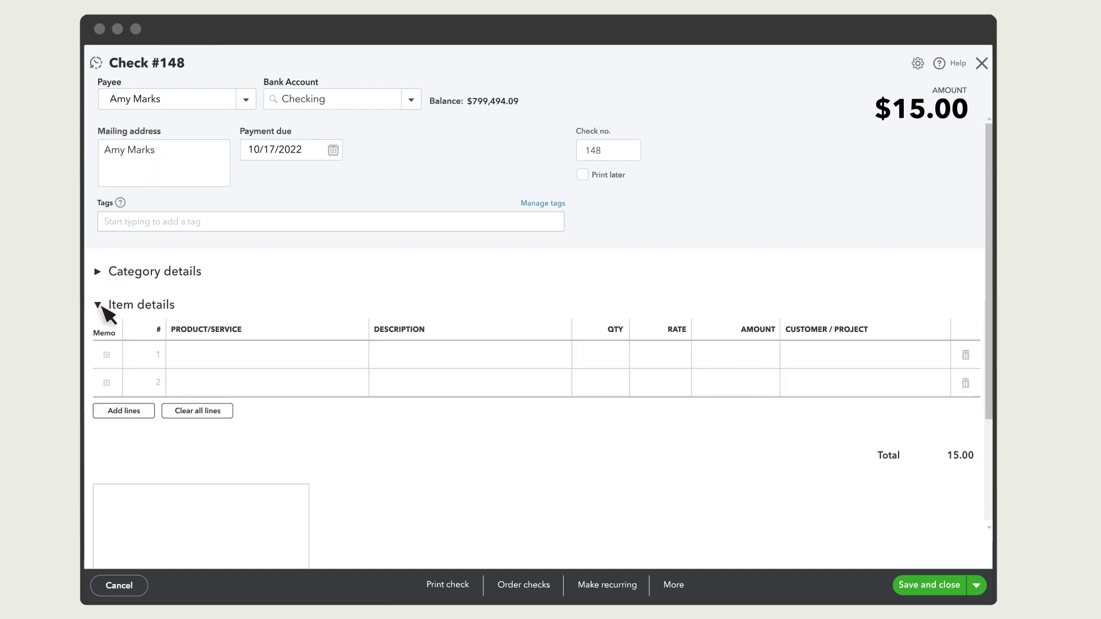
{"action": "left_click", "coordinate": [236, 360]}
{"action": "type", "text": "Gardening"}
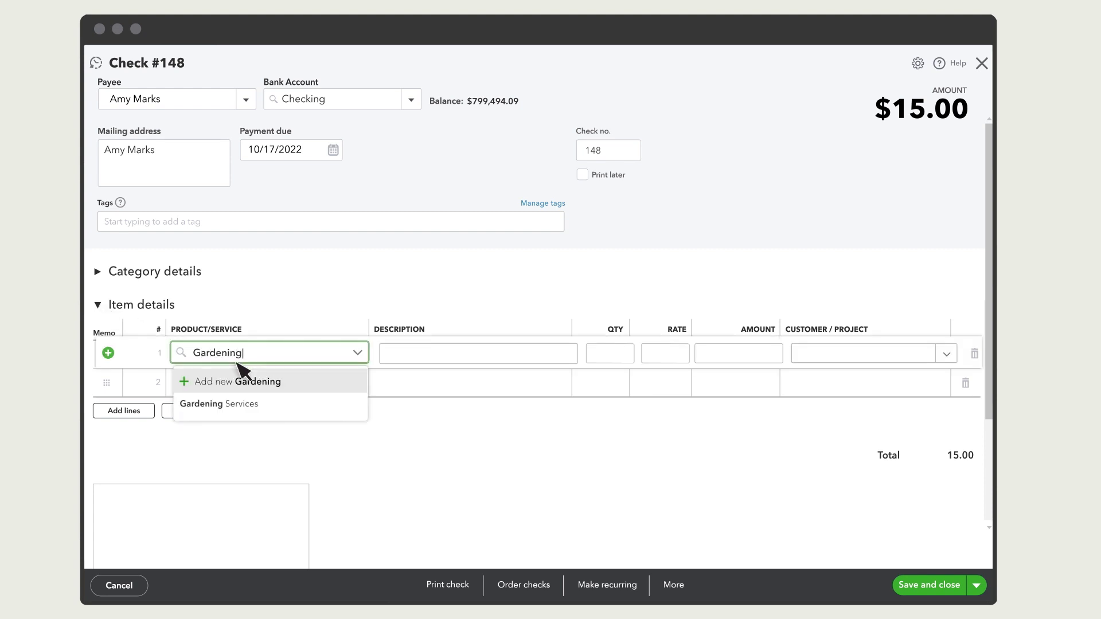
{"action": "left_click", "coordinate": [241, 414]}
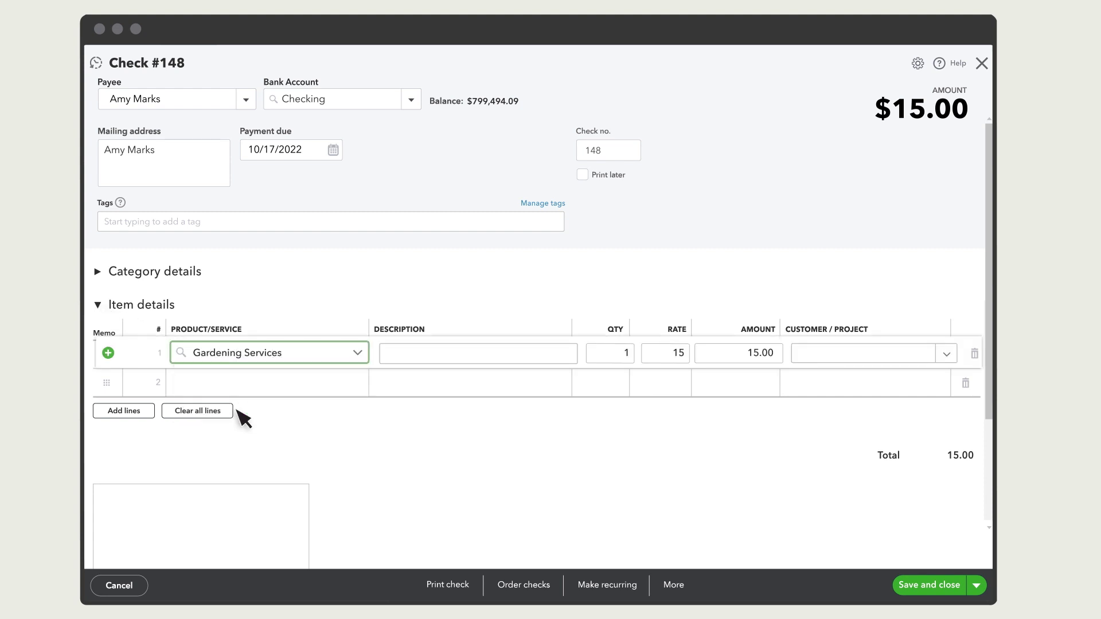
{"action": "left_click", "coordinate": [237, 410]}
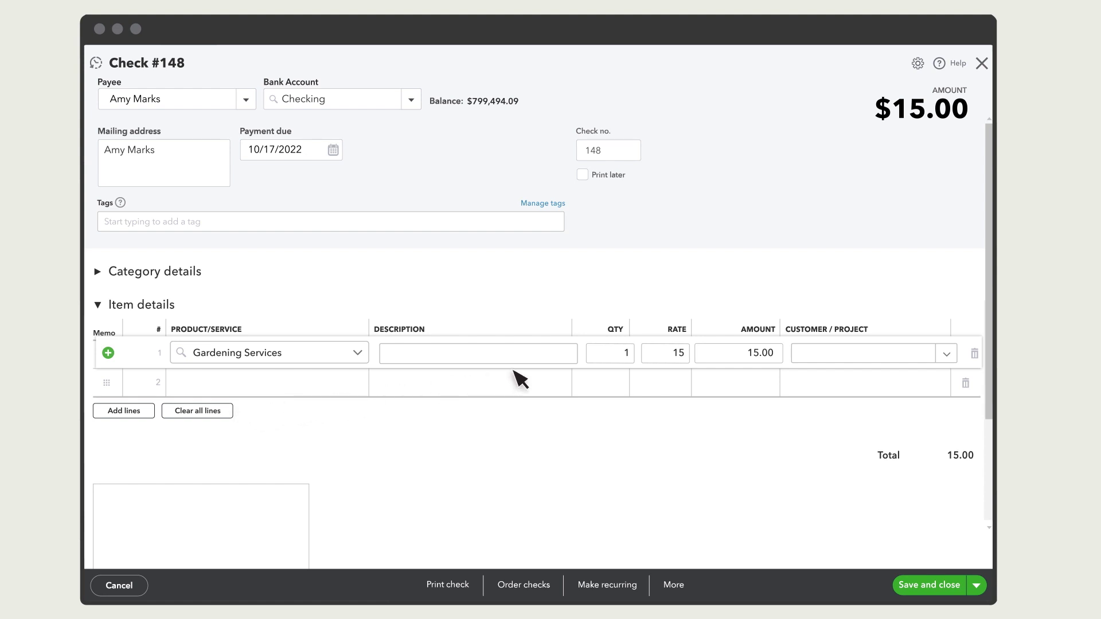
- Set the Gardening Services quantity to 10 and assign the line to the New Front Yard project
{"action": "left_click", "coordinate": [609, 361]}
{"action": "type", "text": "10"}
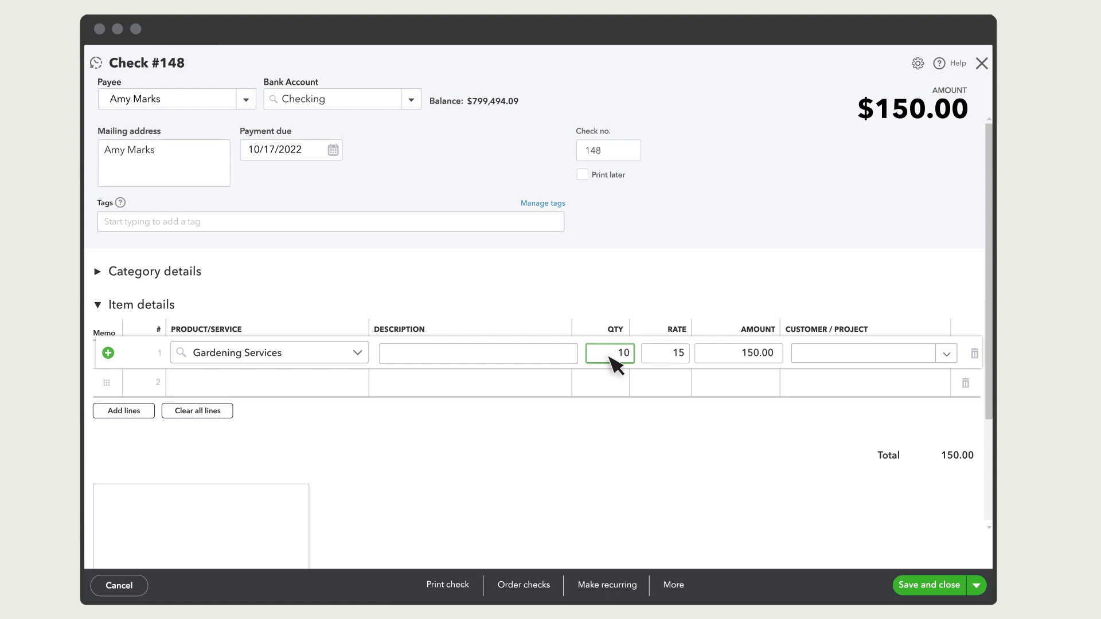
{"action": "left_click", "coordinate": [864, 359]}
{"action": "type", "text": "new front"}
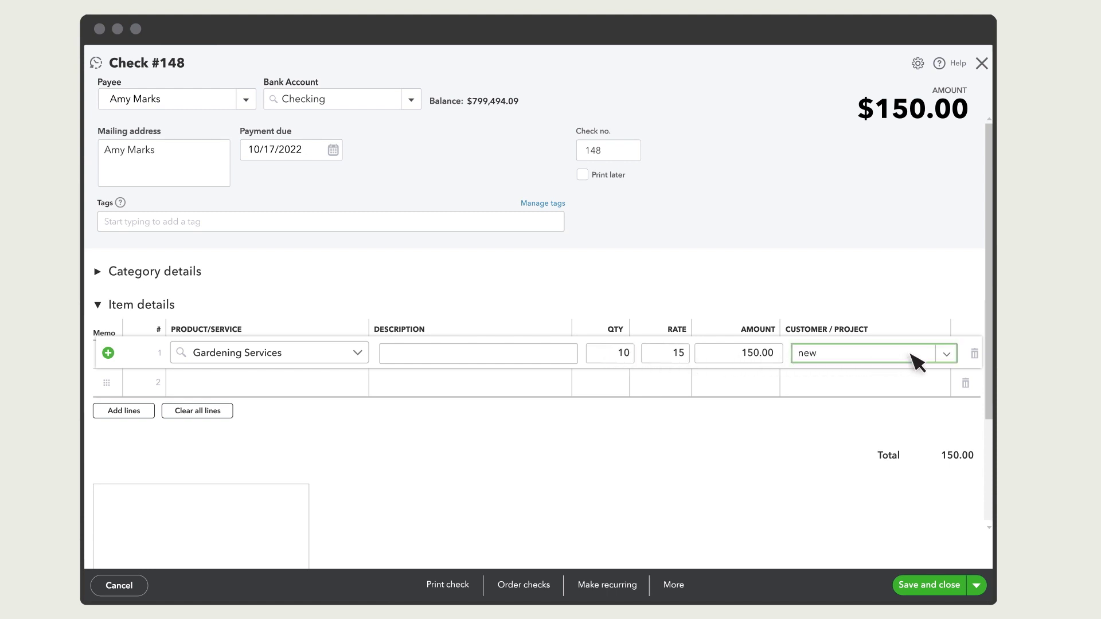
{"action": "left_click", "coordinate": [860, 407]}
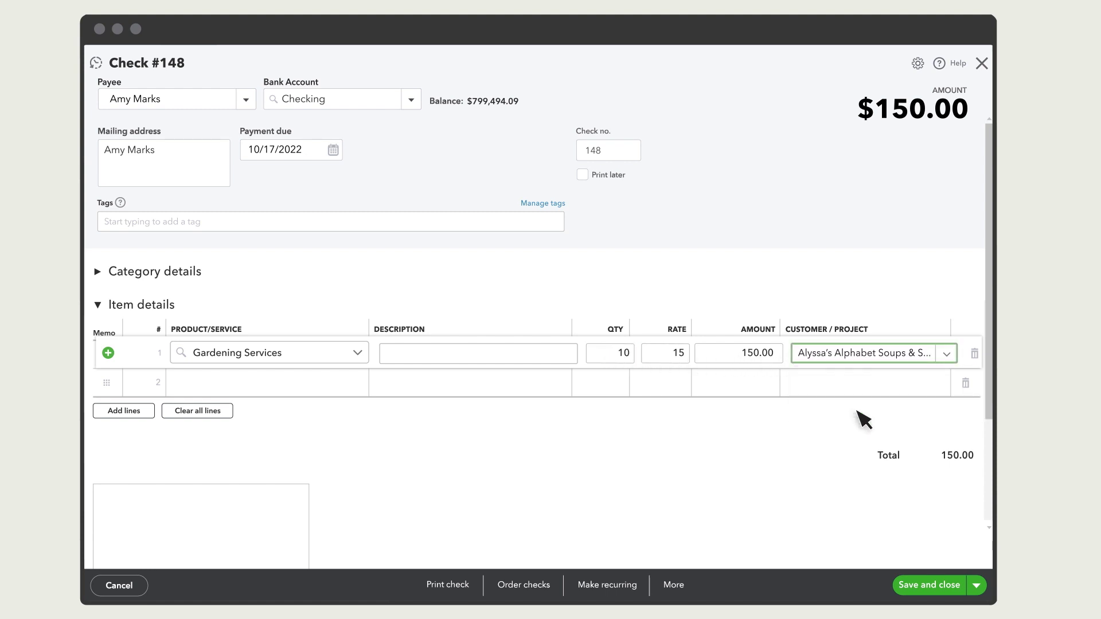
{"action": "left_click", "coordinate": [864, 421]}
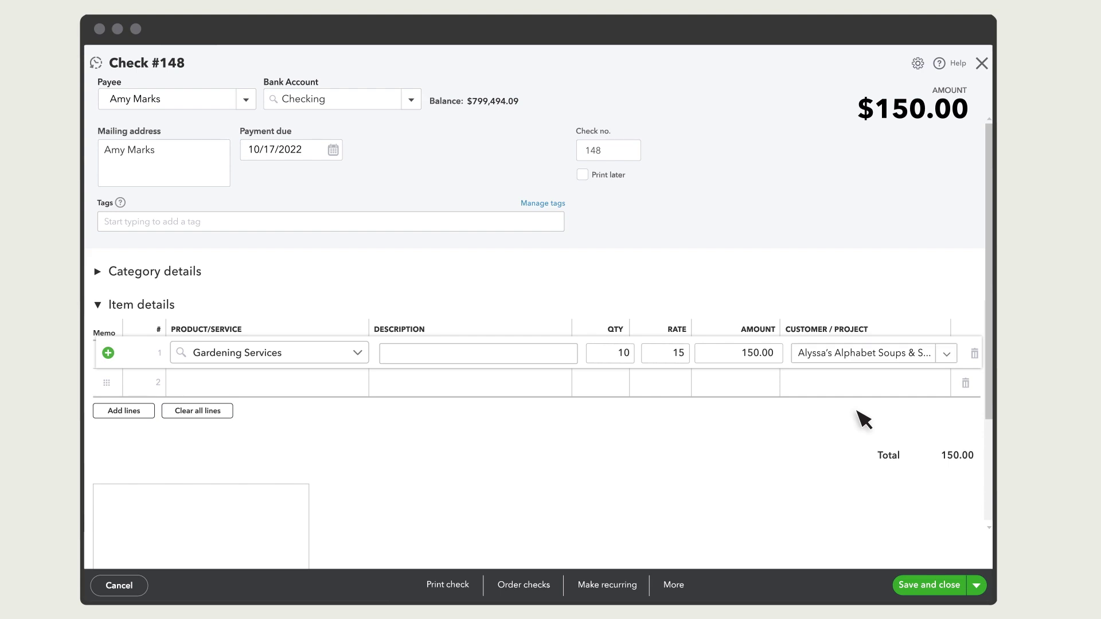
{"action": "left_click", "coordinate": [936, 589]}
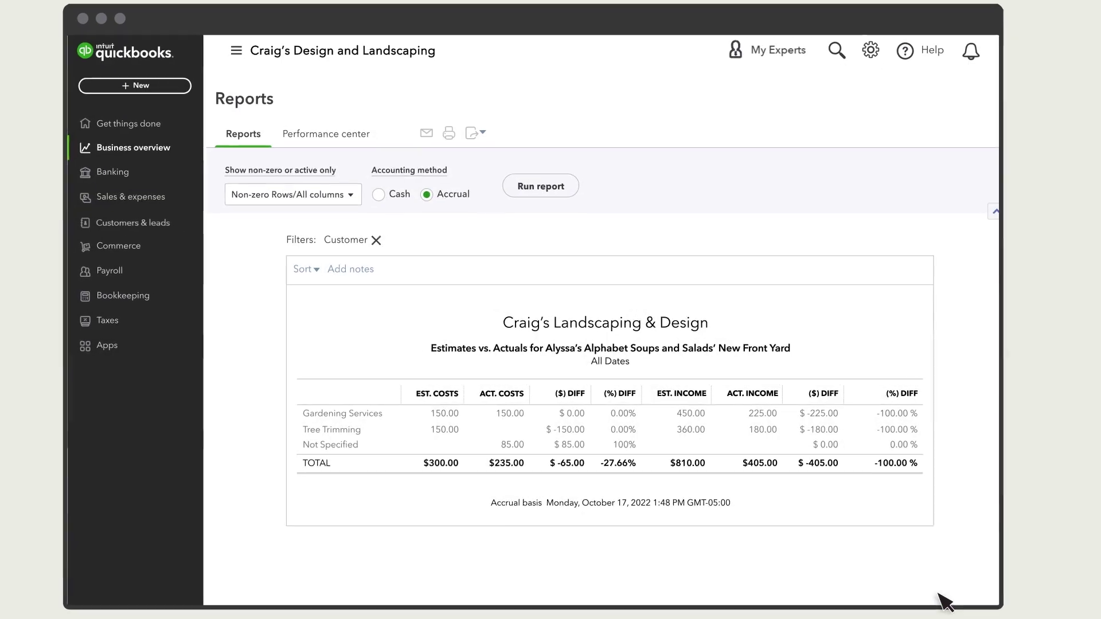